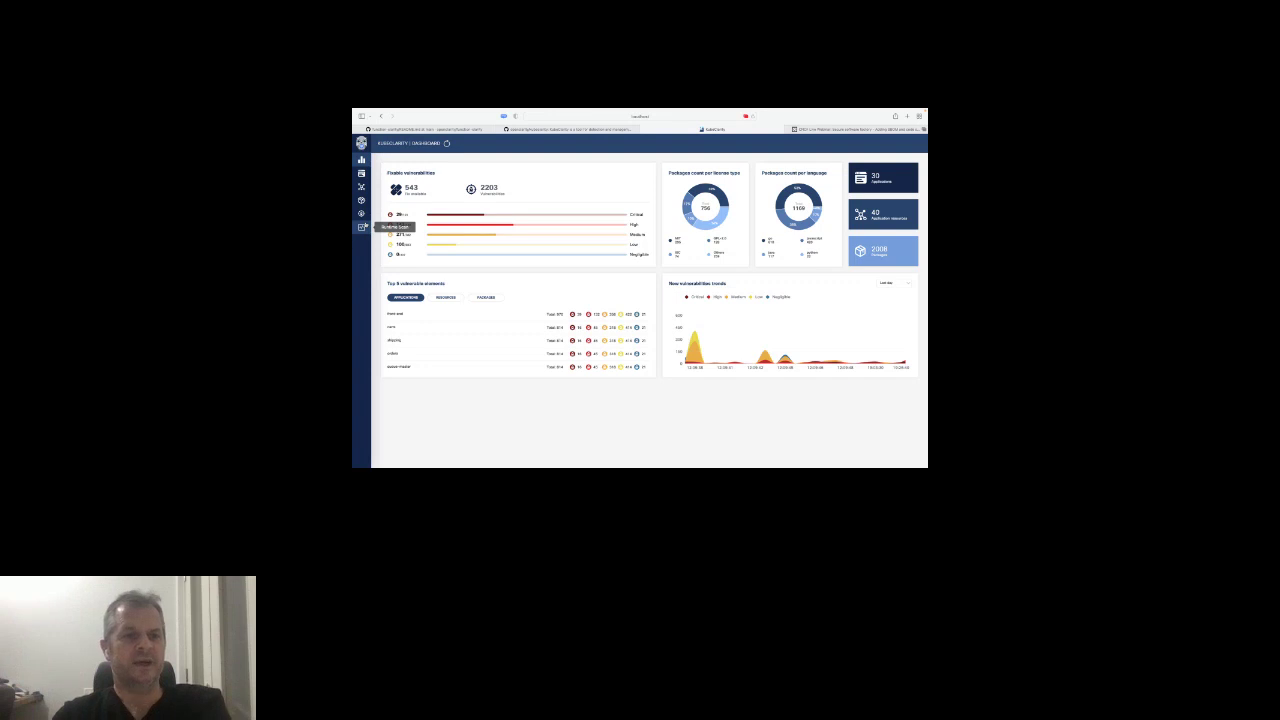
Open the scheduled scan configuration for runtime scans and check which target namespaces can be selected
left_click(362, 227)
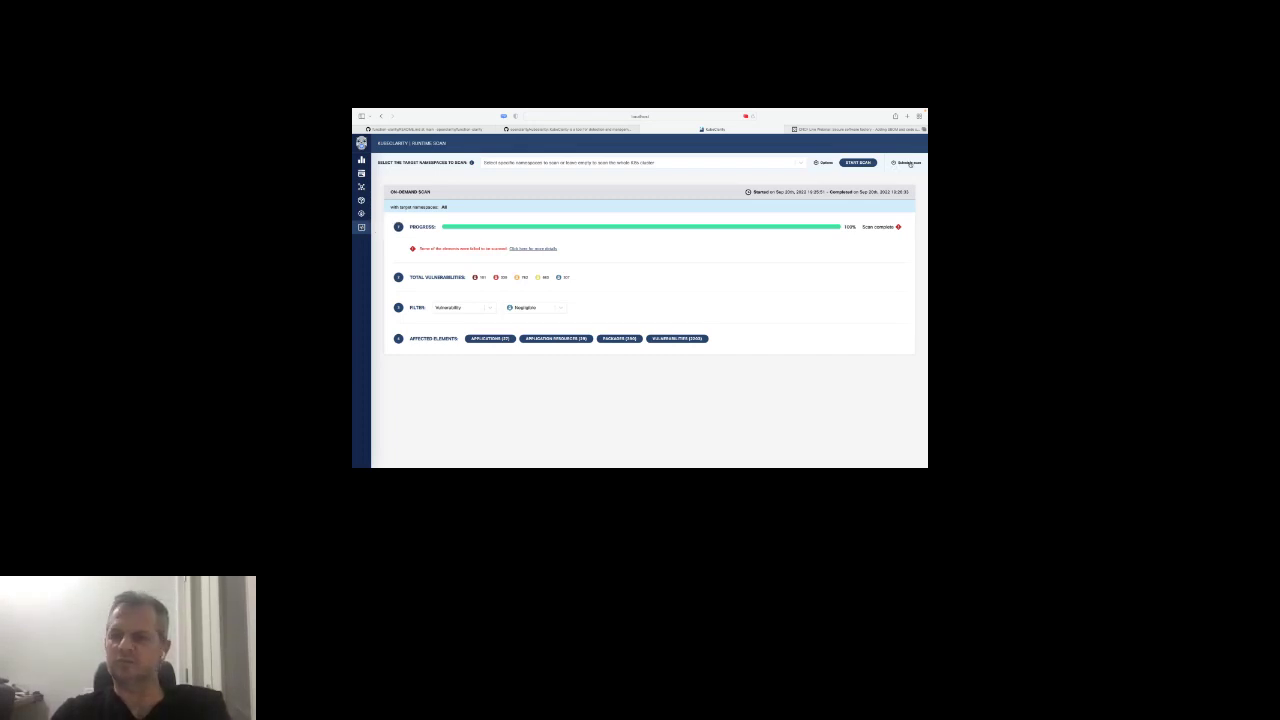
left_click(907, 162)
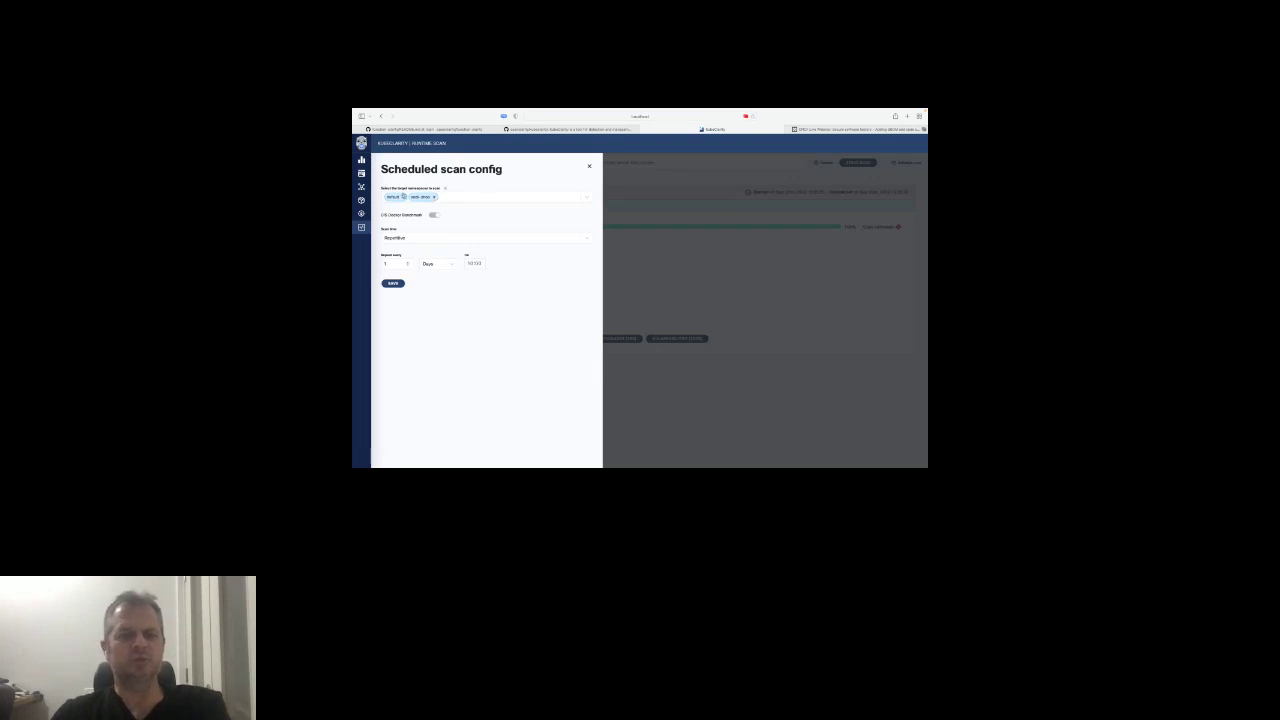
left_click(456, 197)
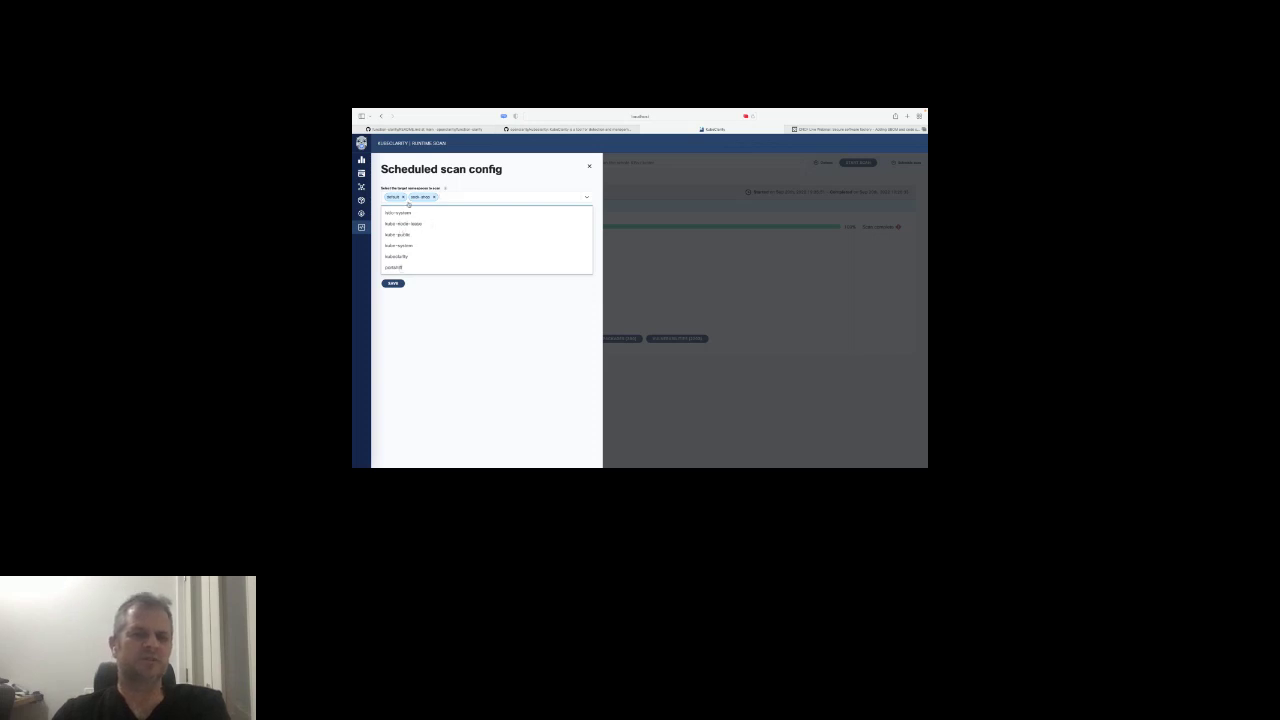
left_click(453, 318)
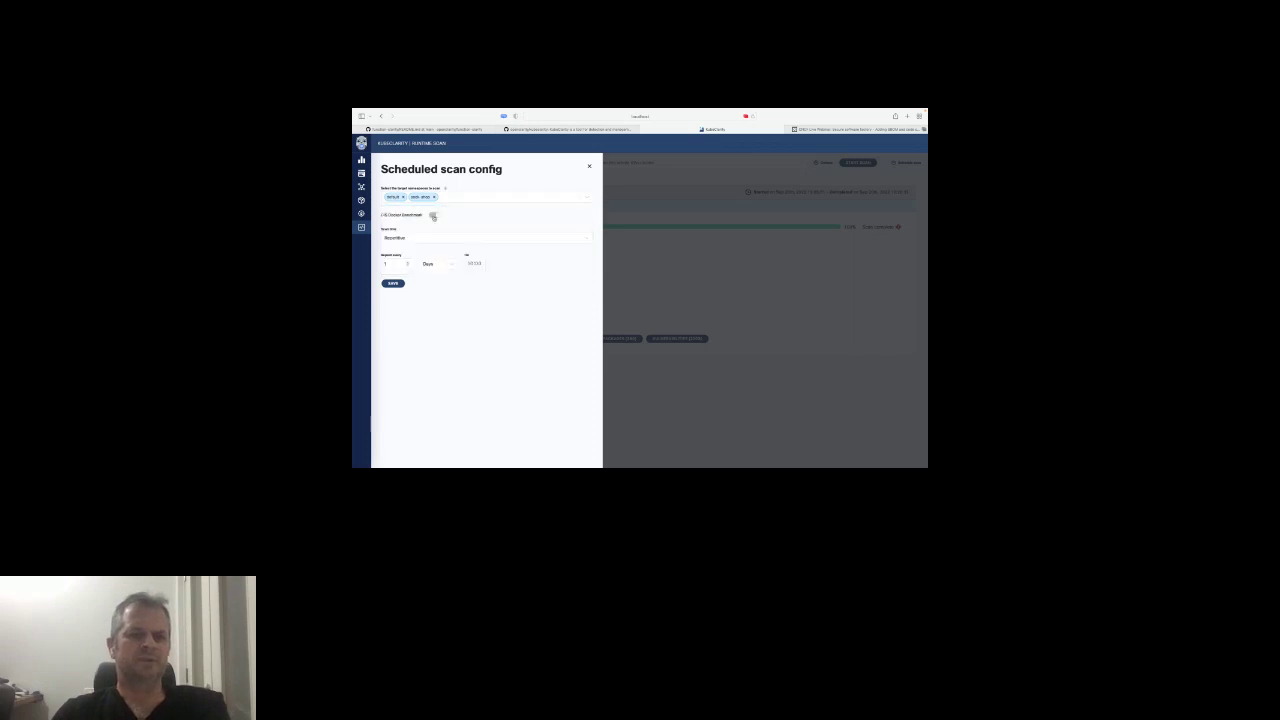
Save the scheduled scan with the CIS Docker benchmark off and the scan time kept as repetitive
left_click(434, 216)
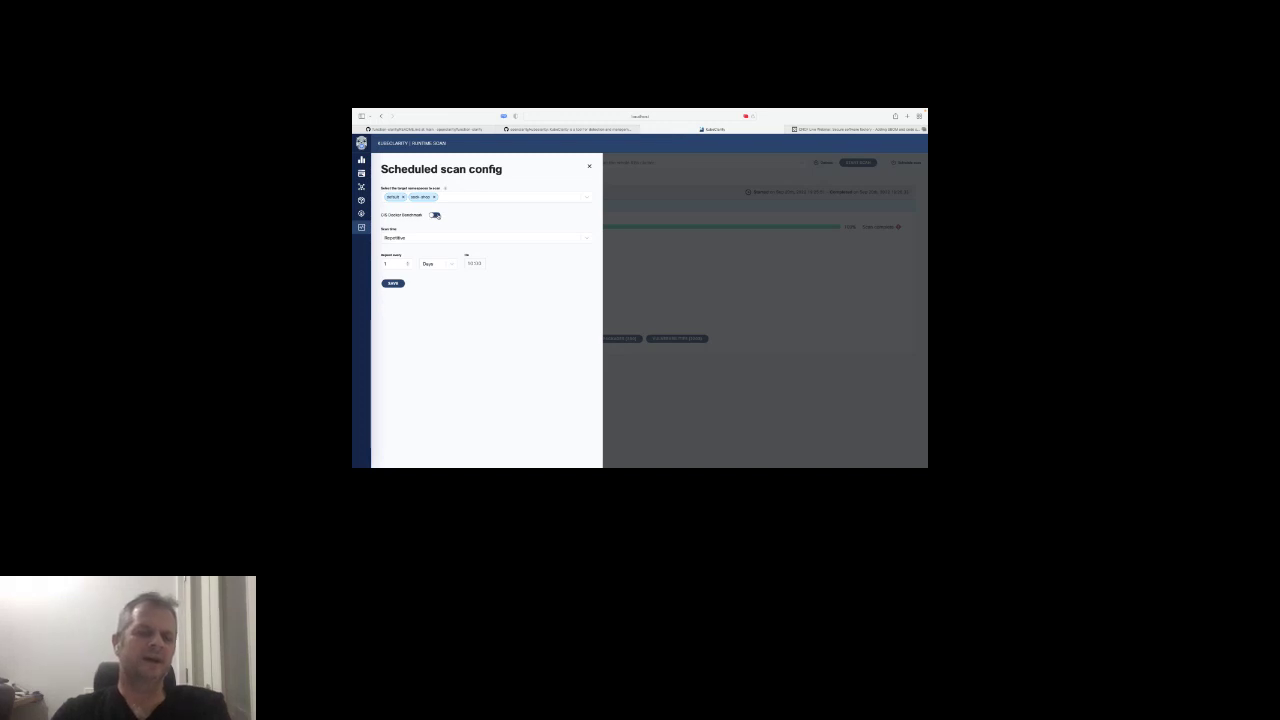
left_click(435, 215)
left_click(408, 240)
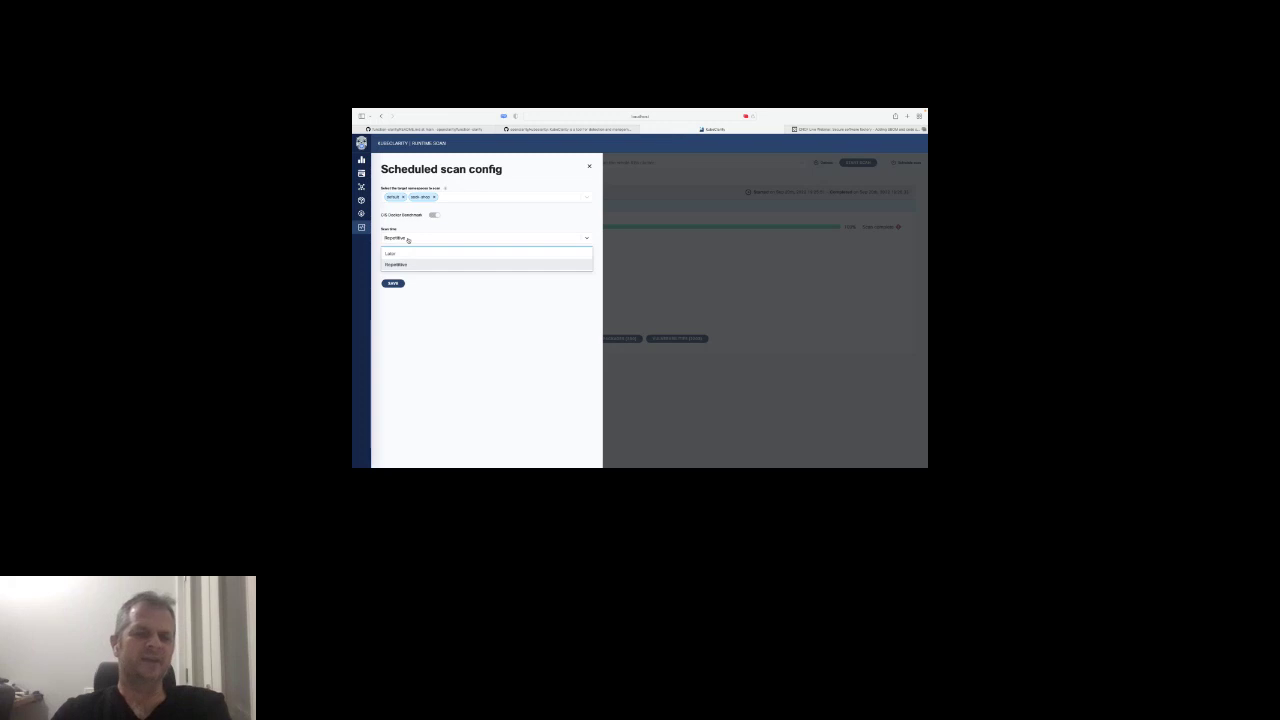
left_click(408, 240)
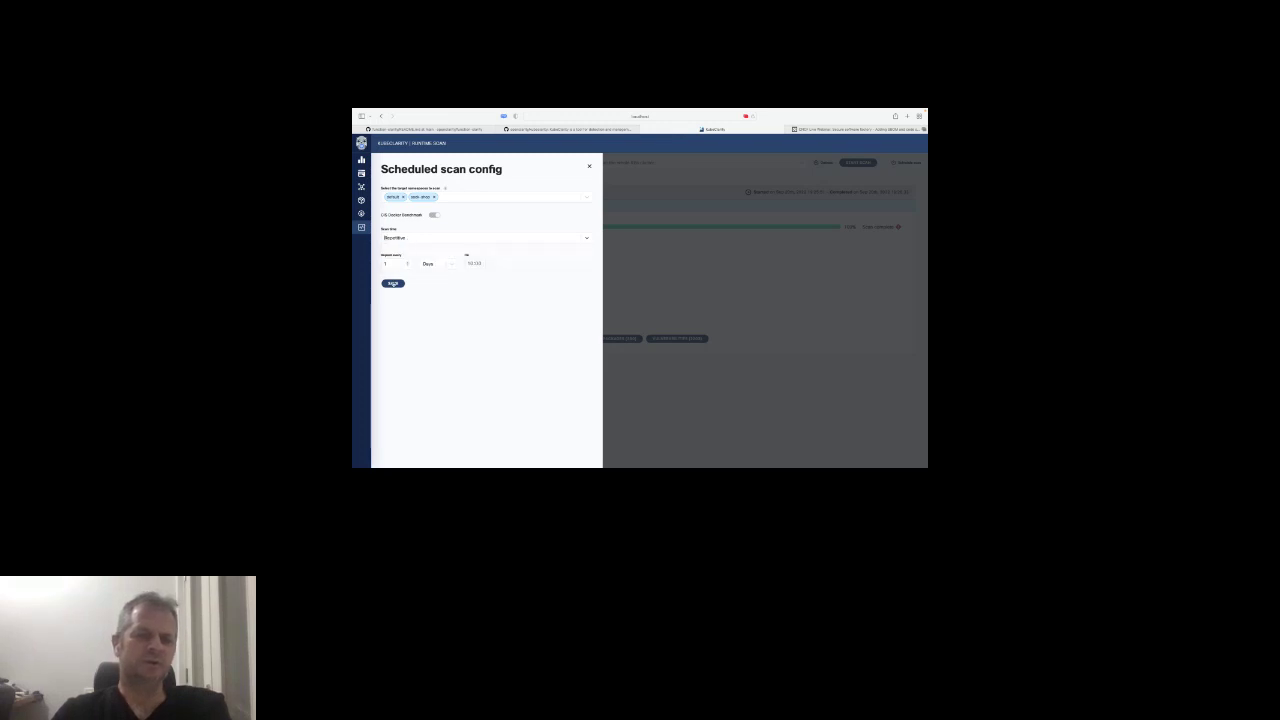
left_click(393, 283)
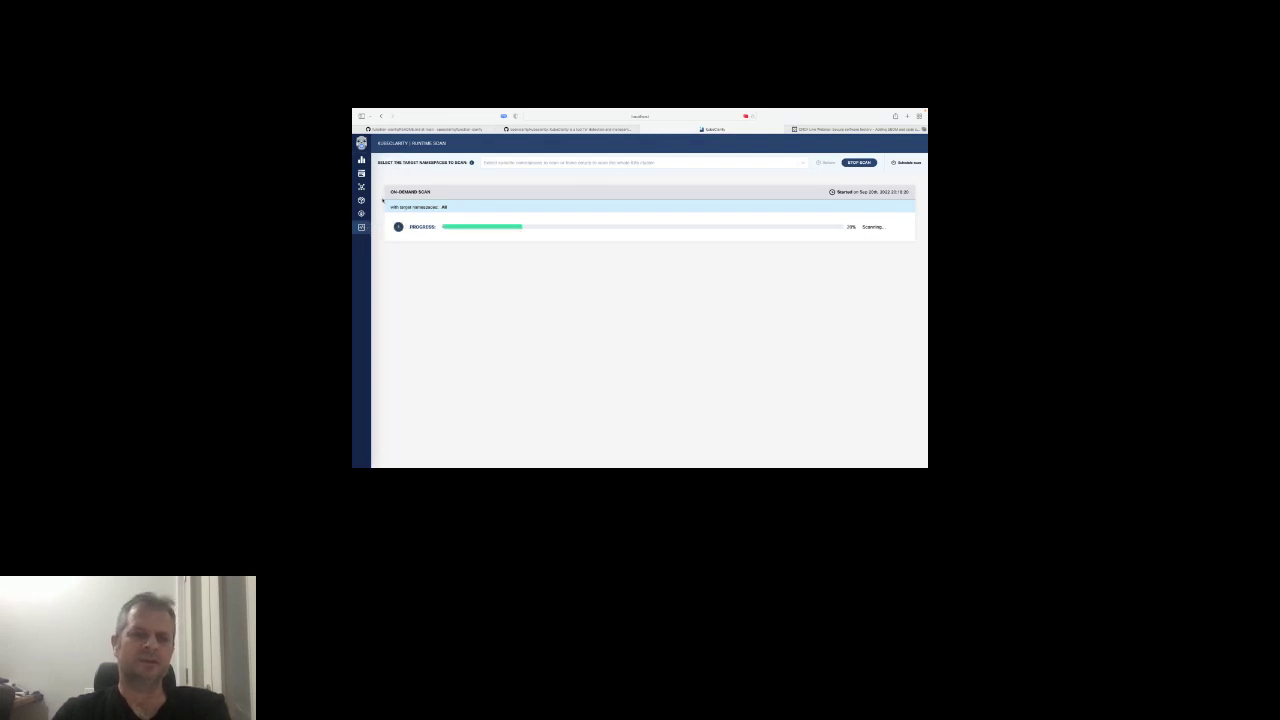
Review the dashboard's top 5 vulnerable elements by resources and by packages
left_click(362, 160)
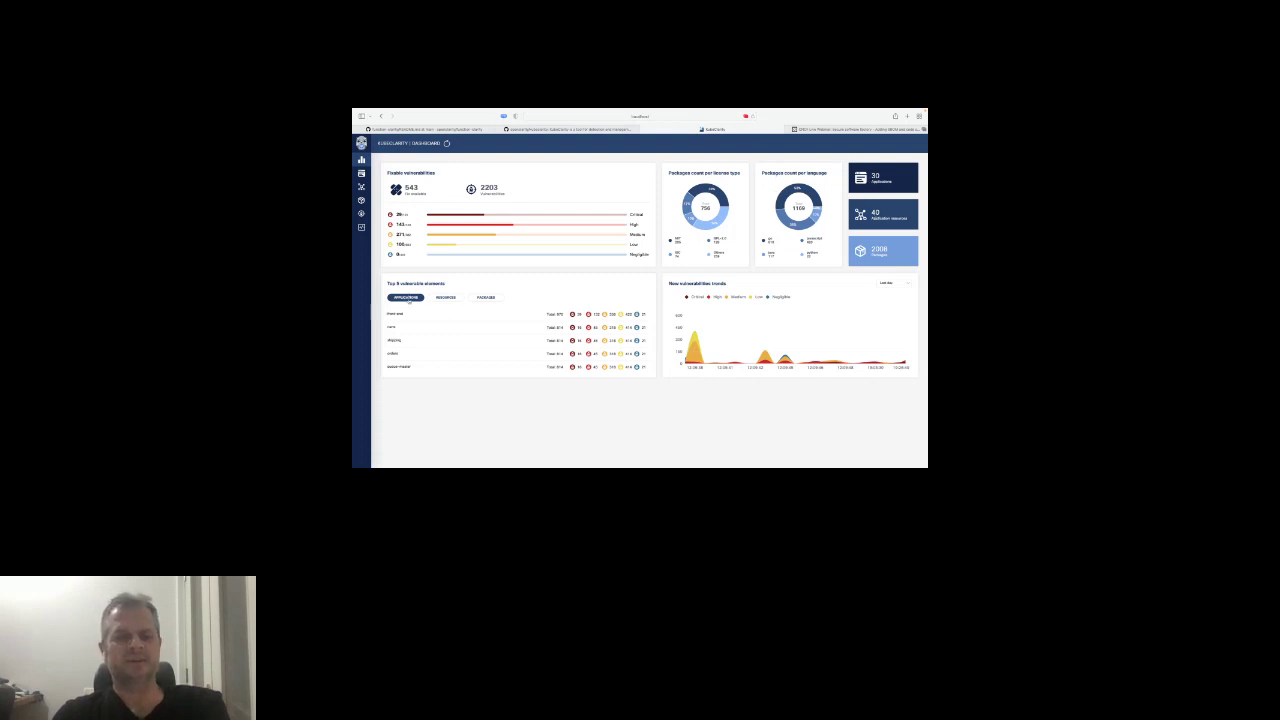
left_click(445, 297)
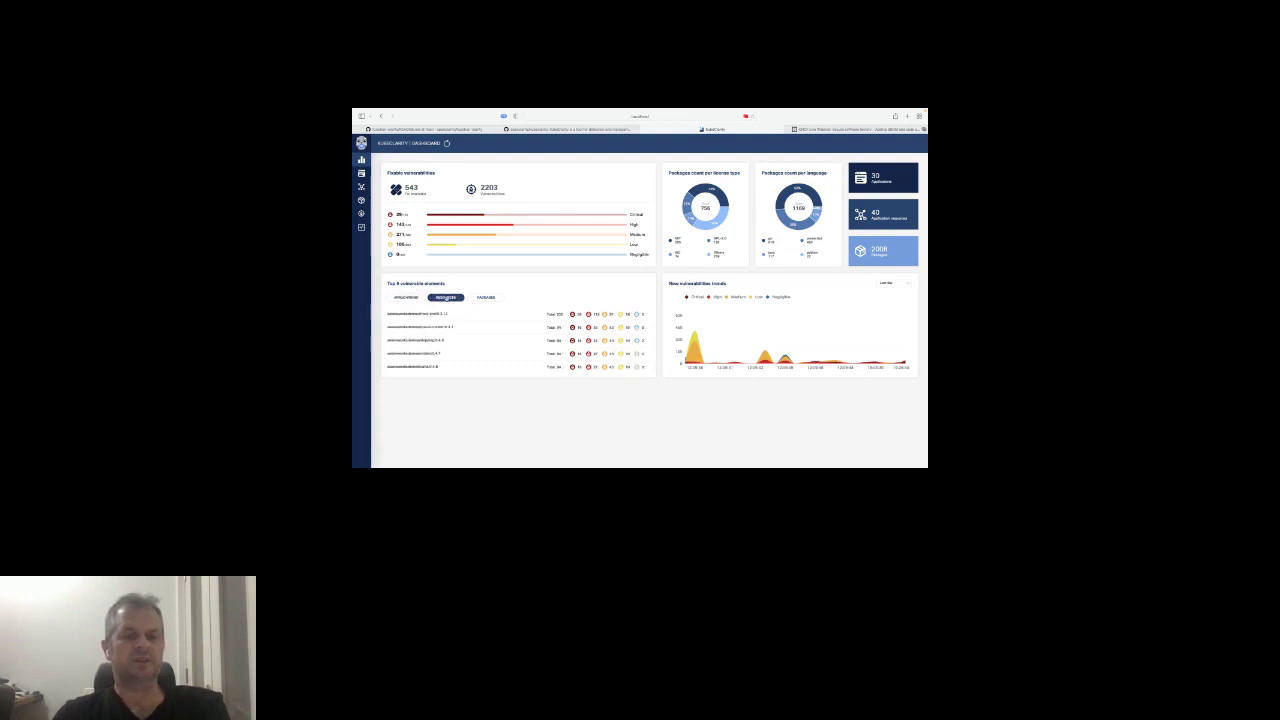
left_click(488, 297)
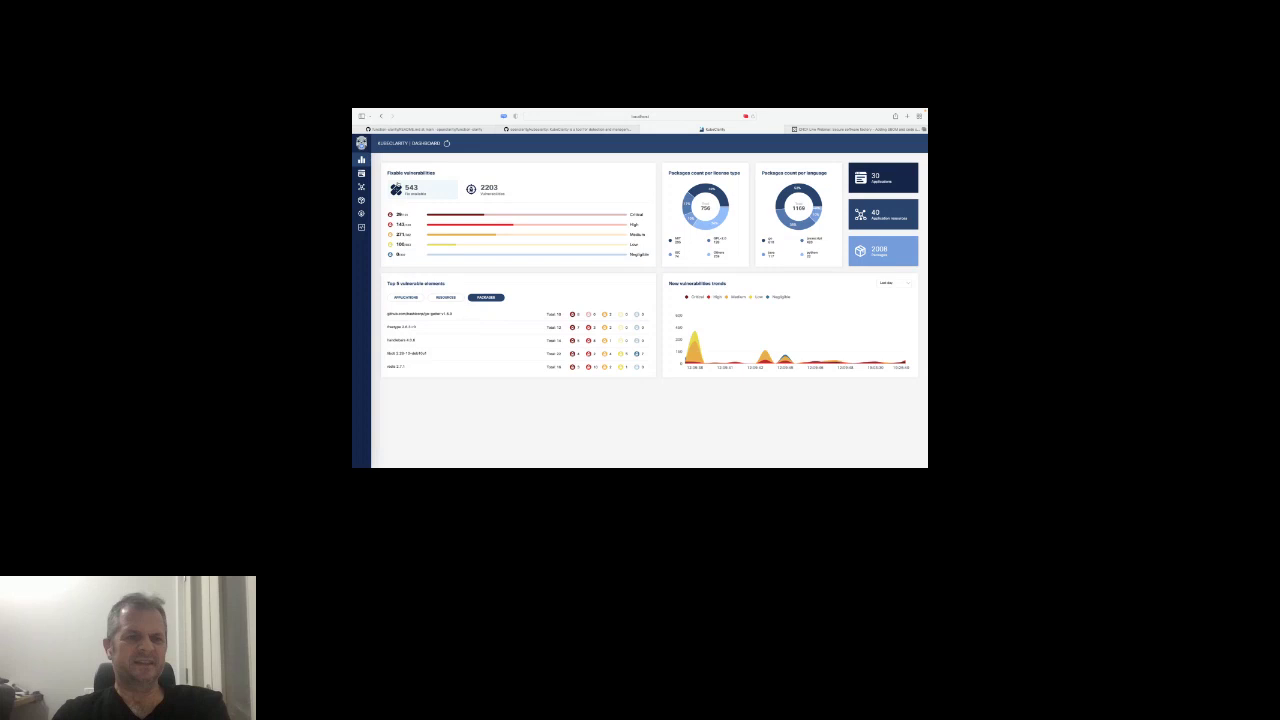
Look through the lists of vulnerabilities, packages, application resources and applications
left_click(361, 213)
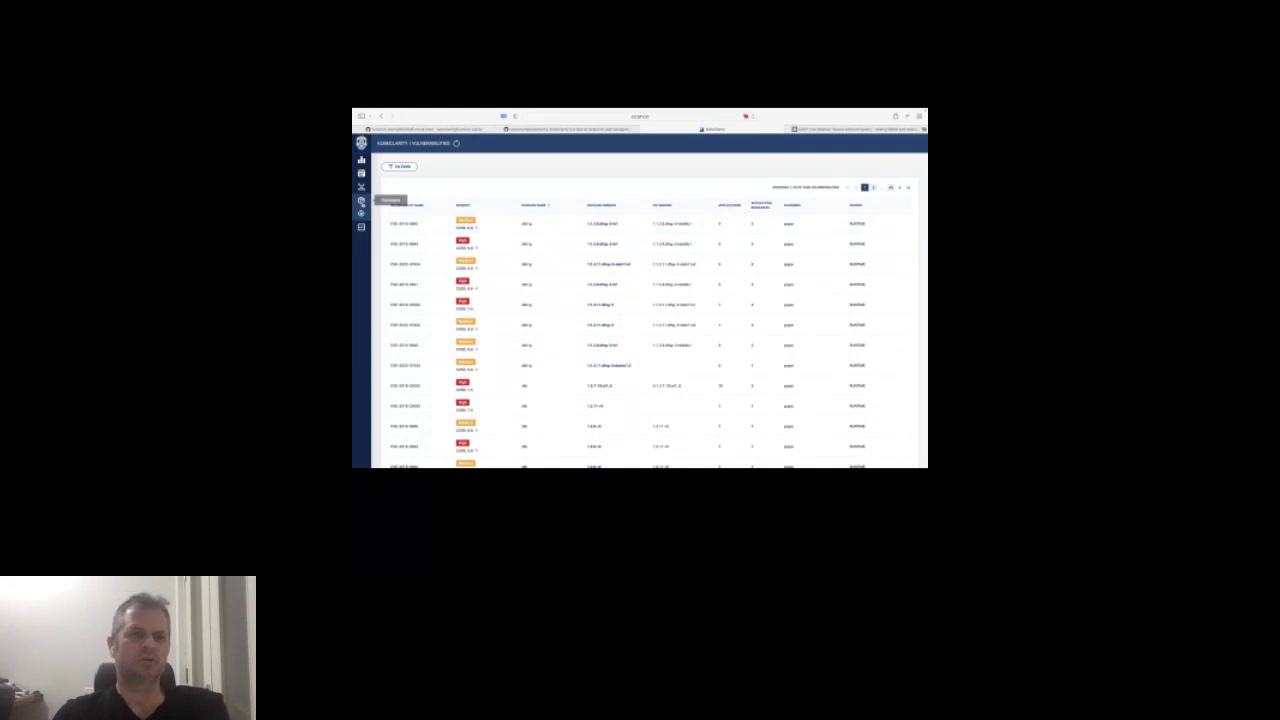
left_click(361, 200)
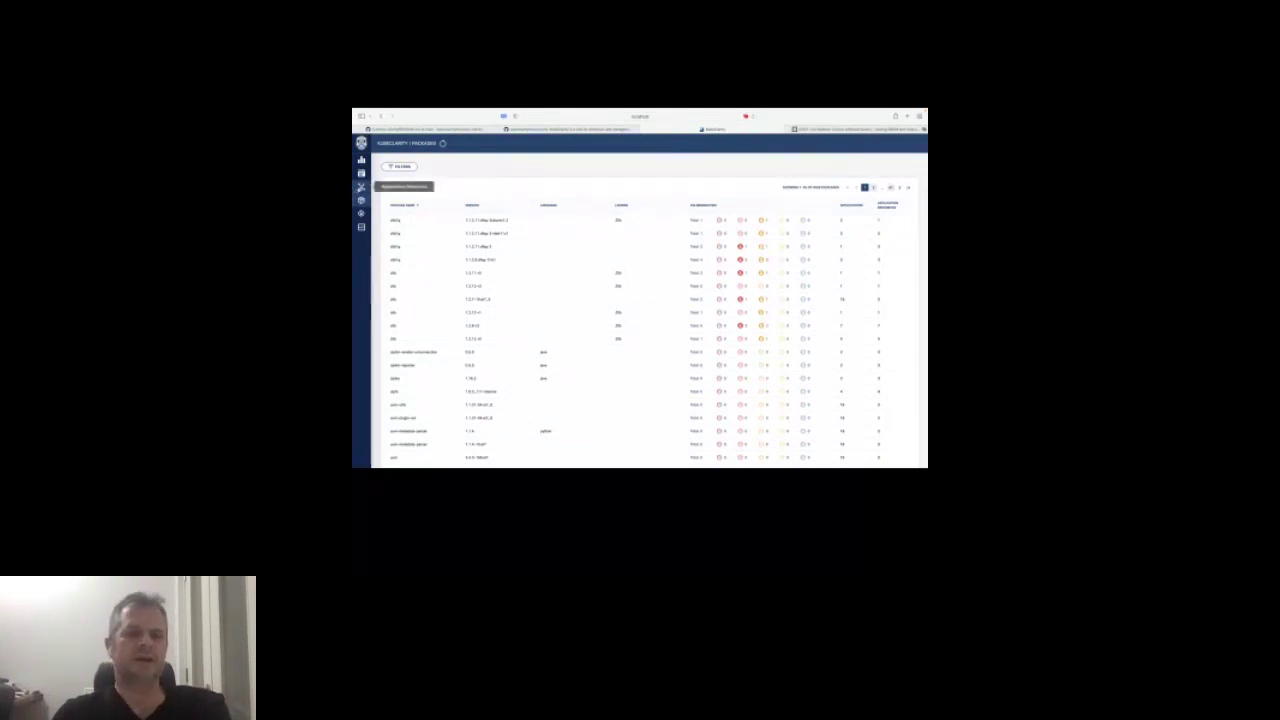
left_click(361, 187)
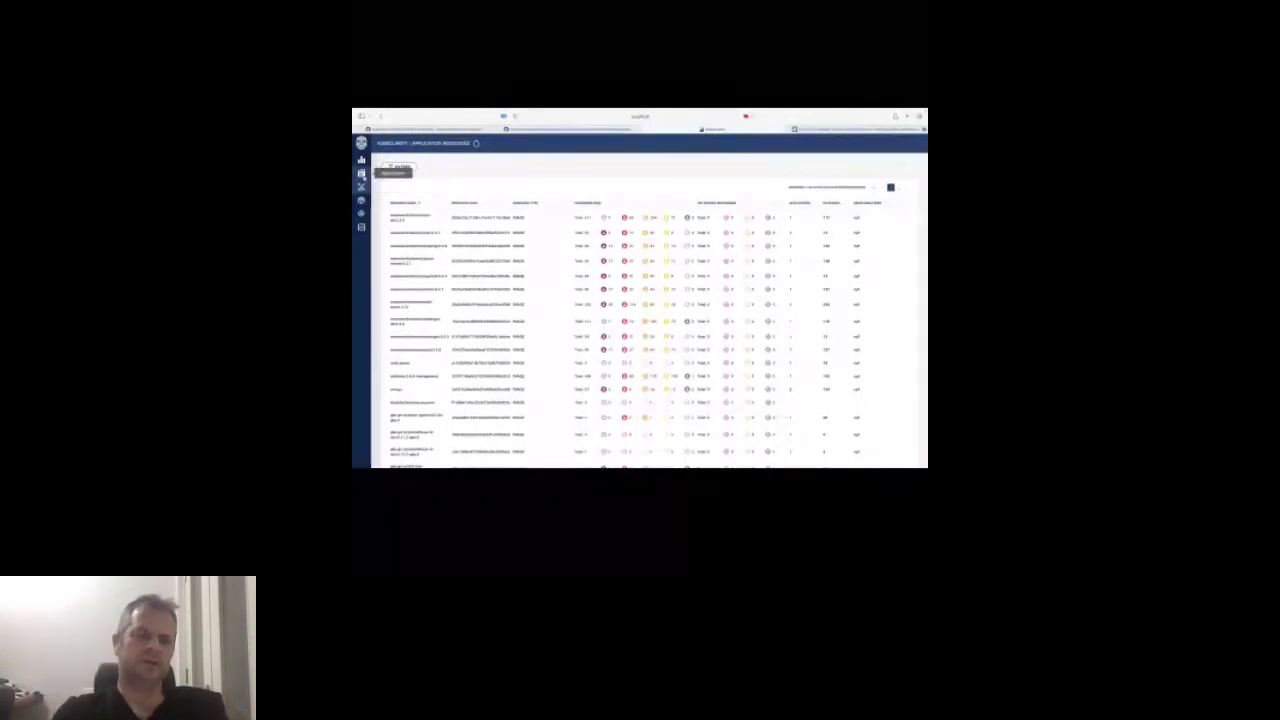
left_click(361, 173)
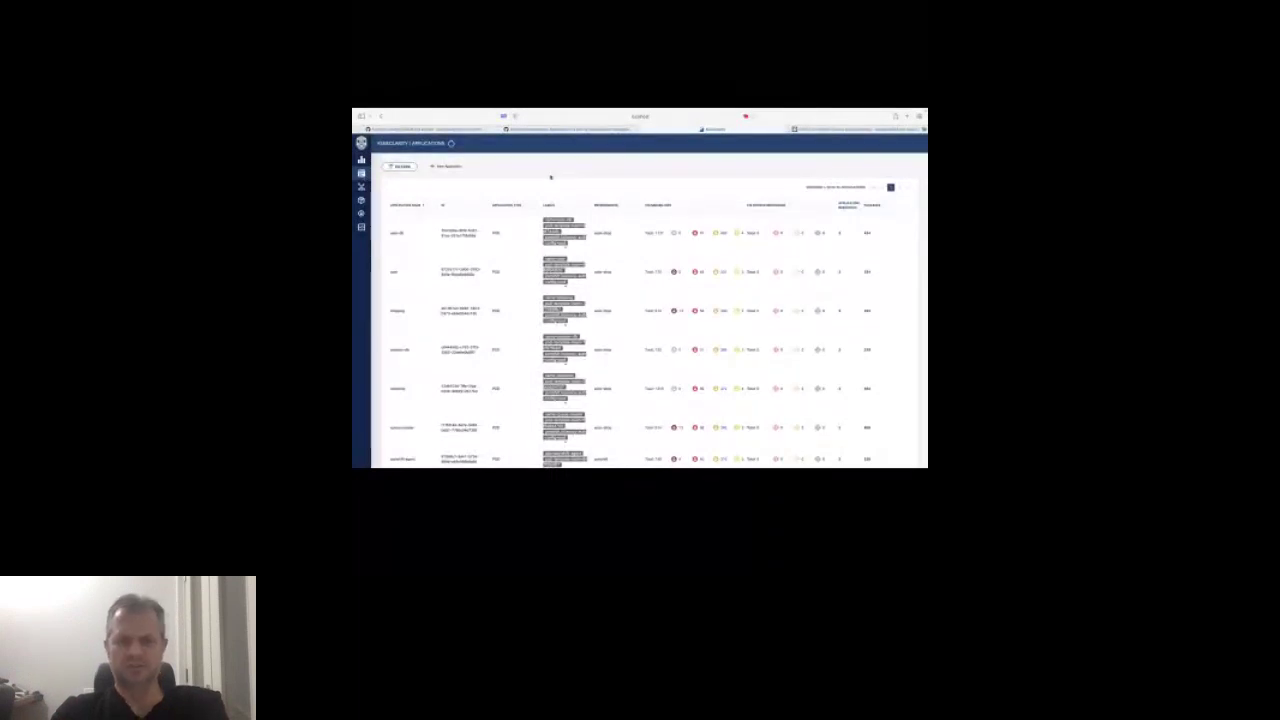
View the KubeClarity GitHub repository and its OpenClarity organization page, and return to the presentation slides
left_click(585, 131)
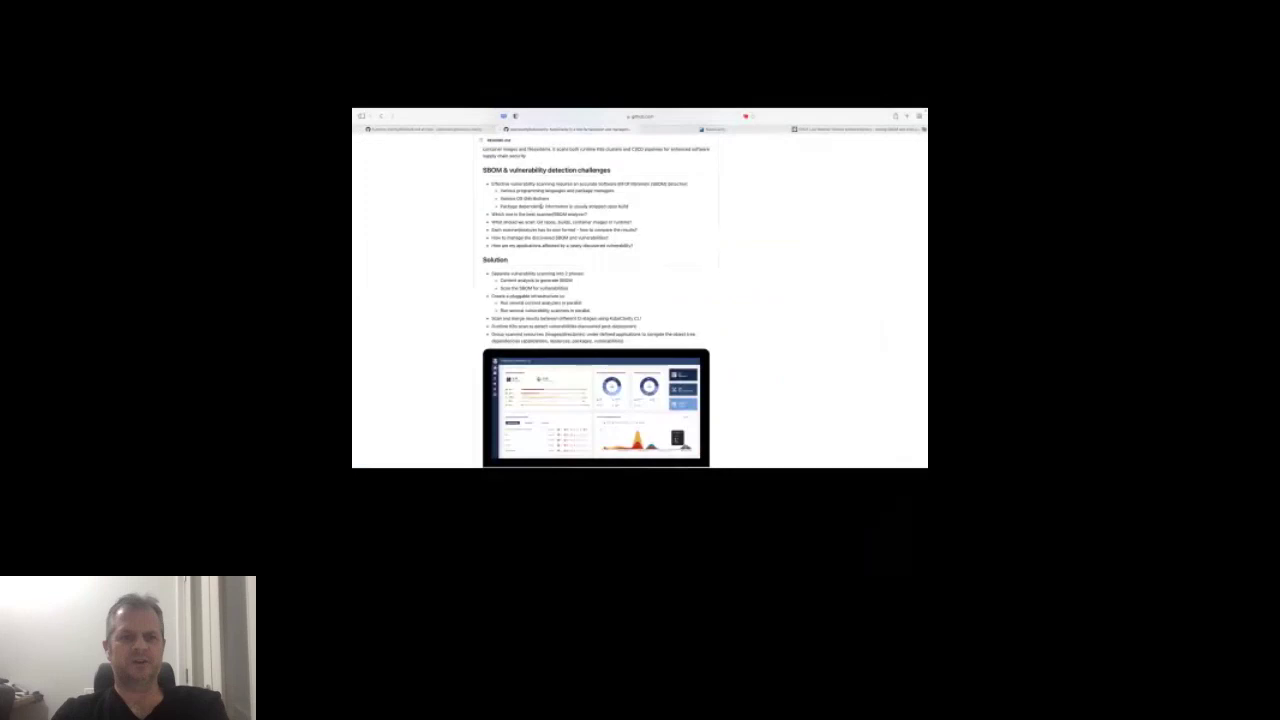
key("ctrl+Tab")
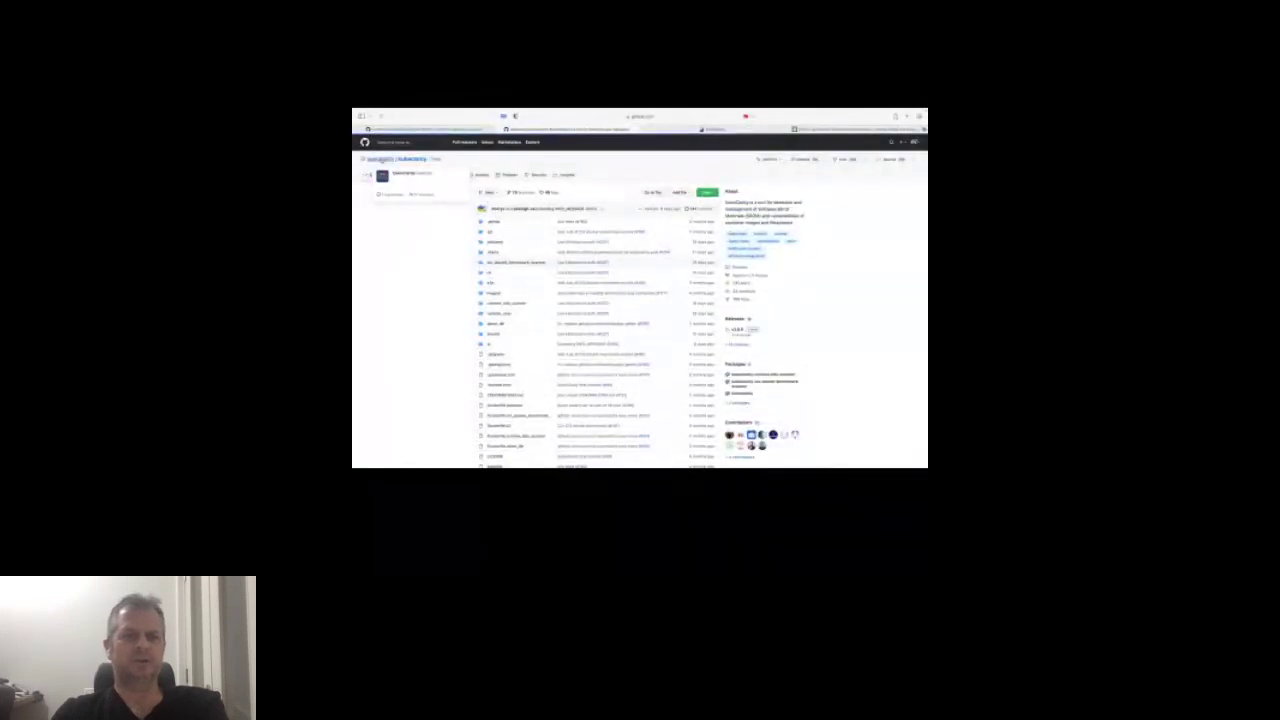
left_click(381, 159)
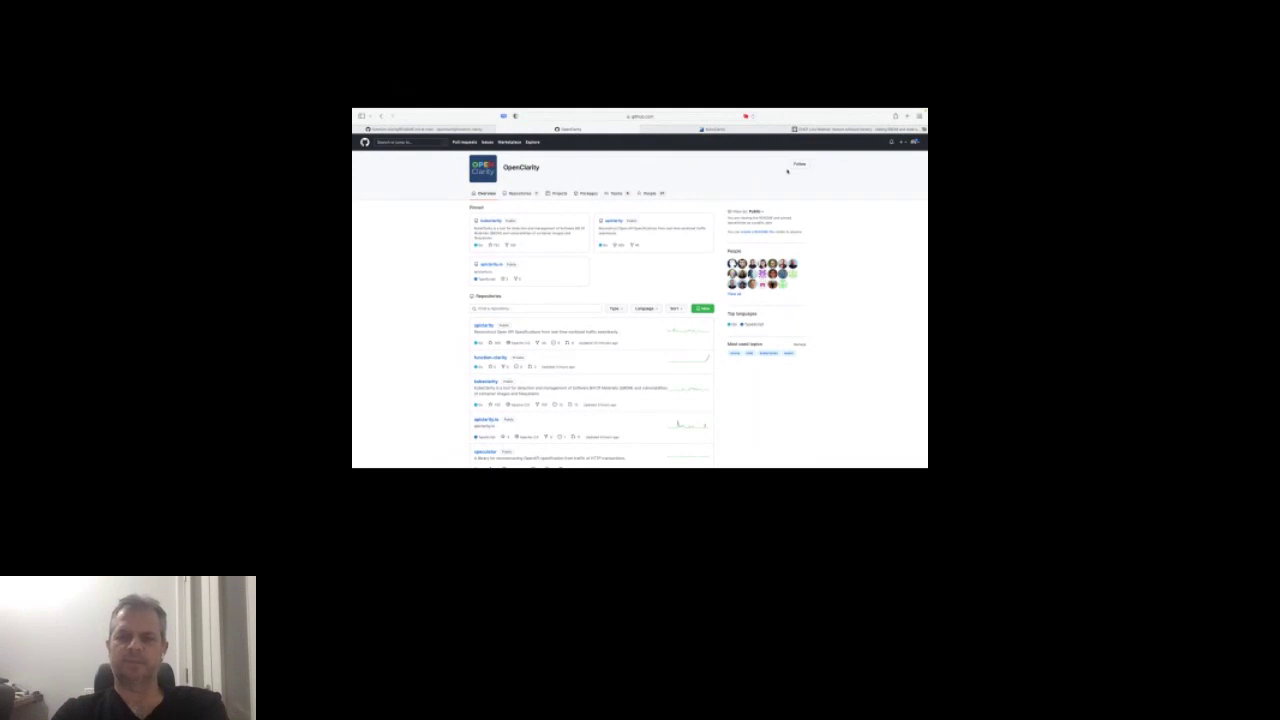
key("alt+Tab")
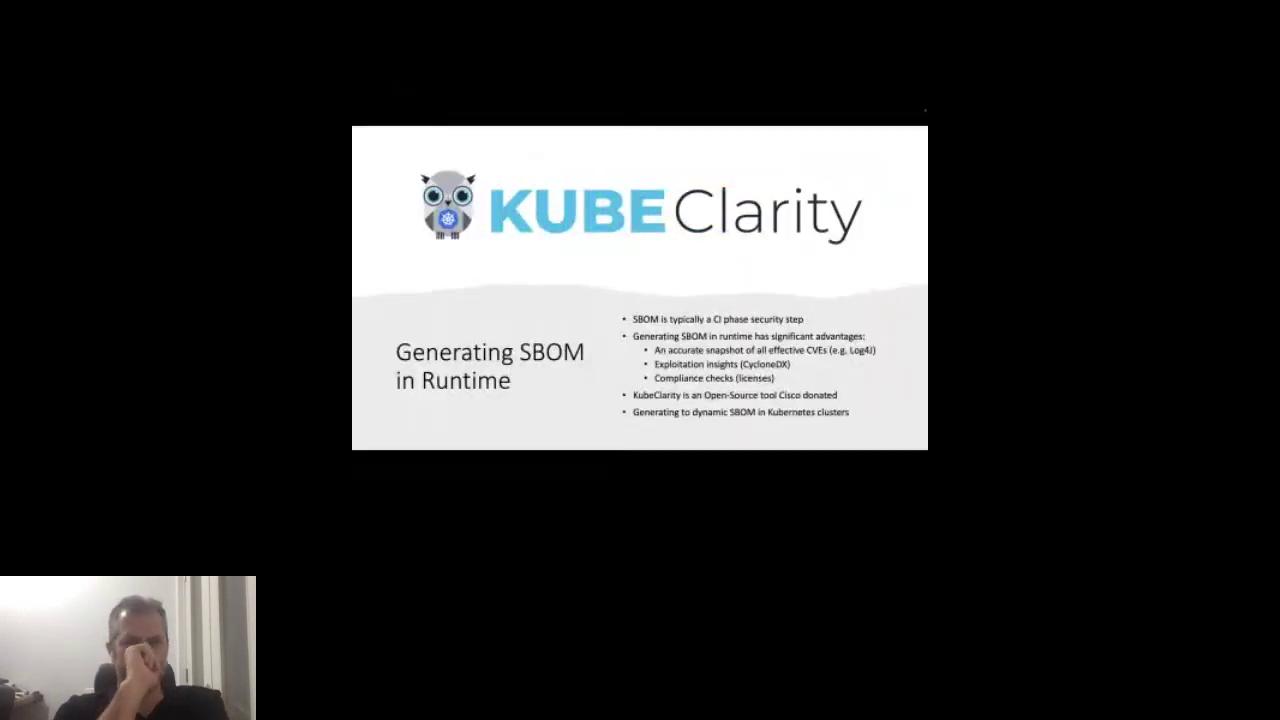
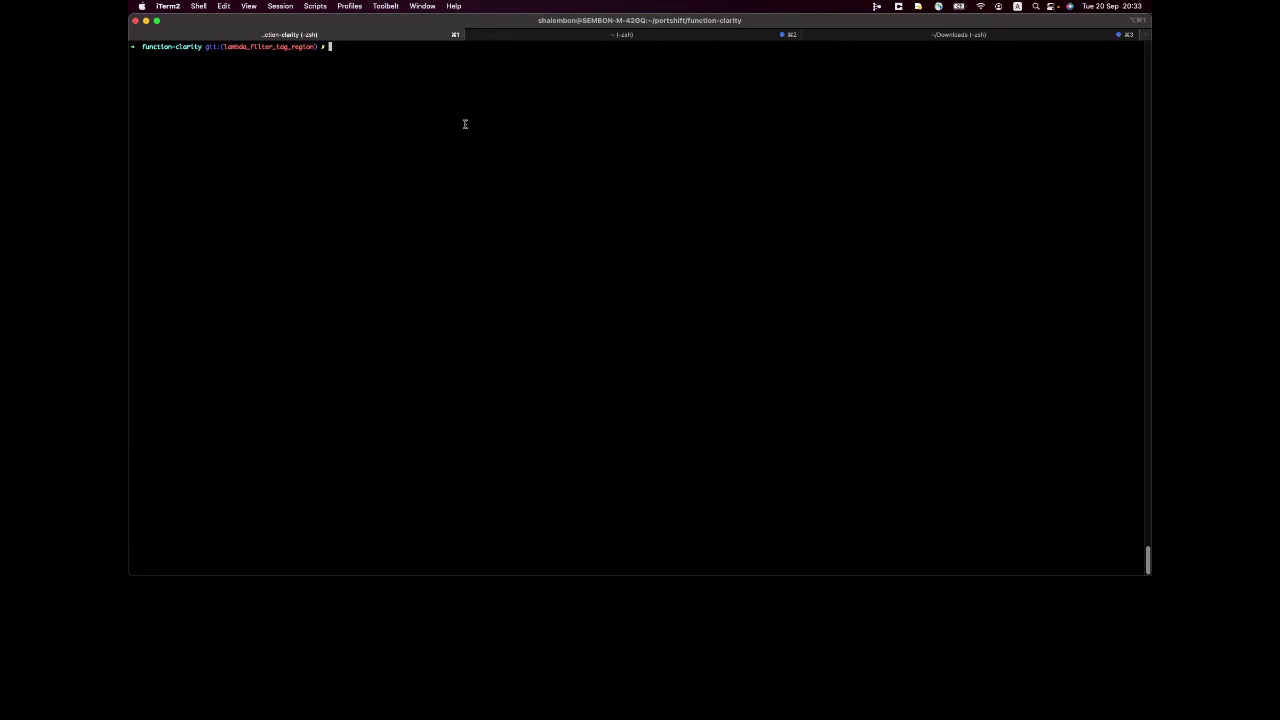
In iTerm2, run function-clarity sign aws code with COSIGN_EXPERIMENTAL=1 on the nested sample-code-verified/sample-code-verified folder
key("super+Tab")
key("super+shift+Tab")
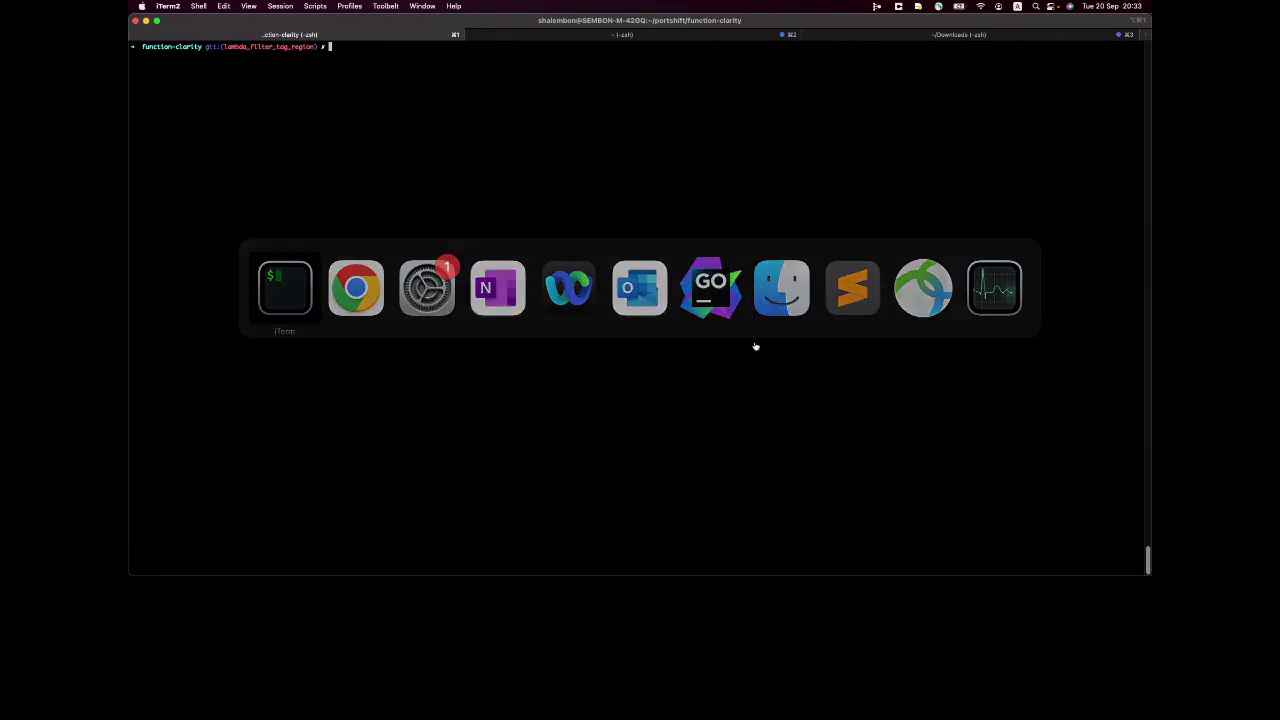
key("super+Tab")
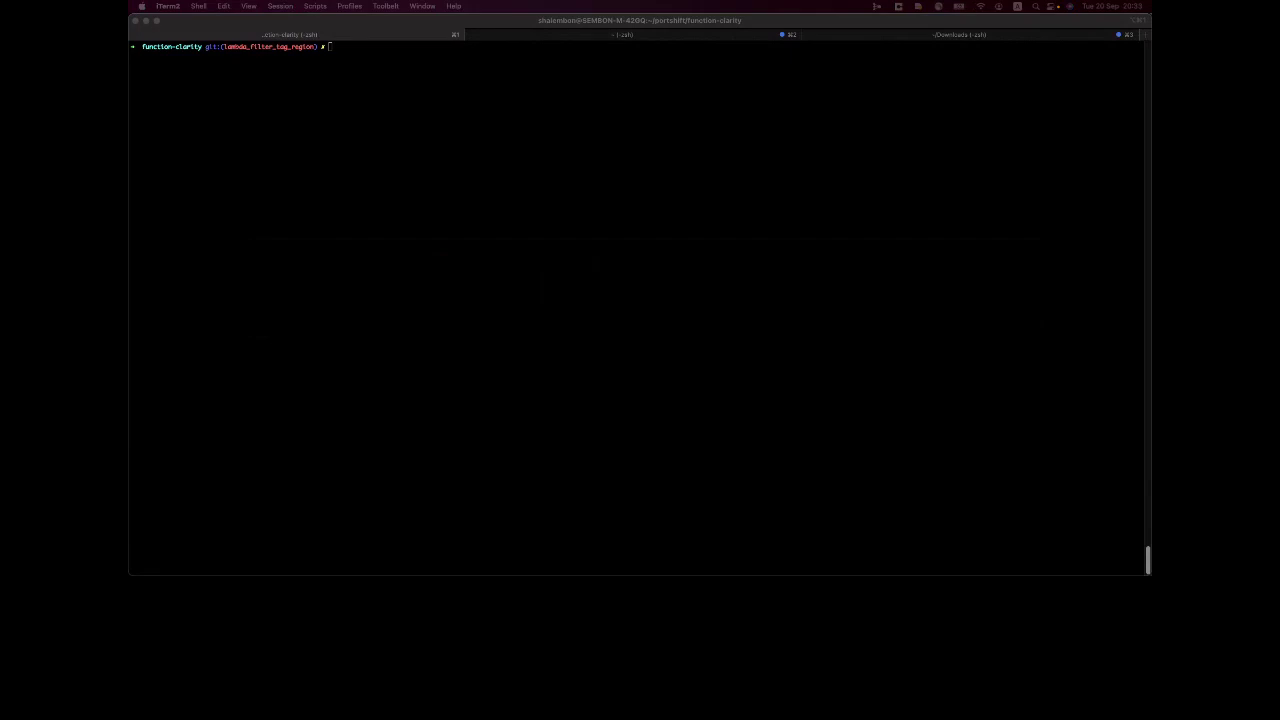
left_click(690, 200)
type("COSIGN_EXPERIMENTAL=1 ./function-clarity sign aws code /Users/shalembon/portshift/function-clarity/sample-code-verified/sample-code-verified")
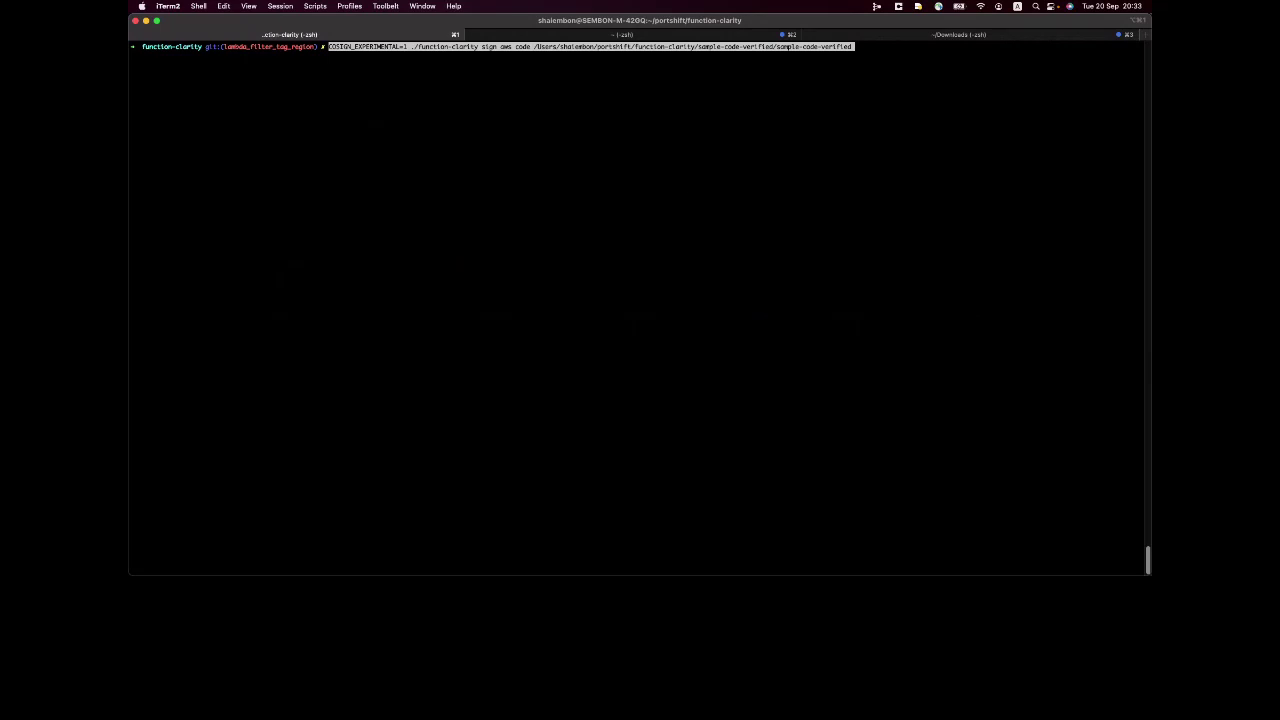
key("Return")
Accept the transparency log notice with y and log in to sigstore with Google to authorize the signing
type("y")
key("Return")
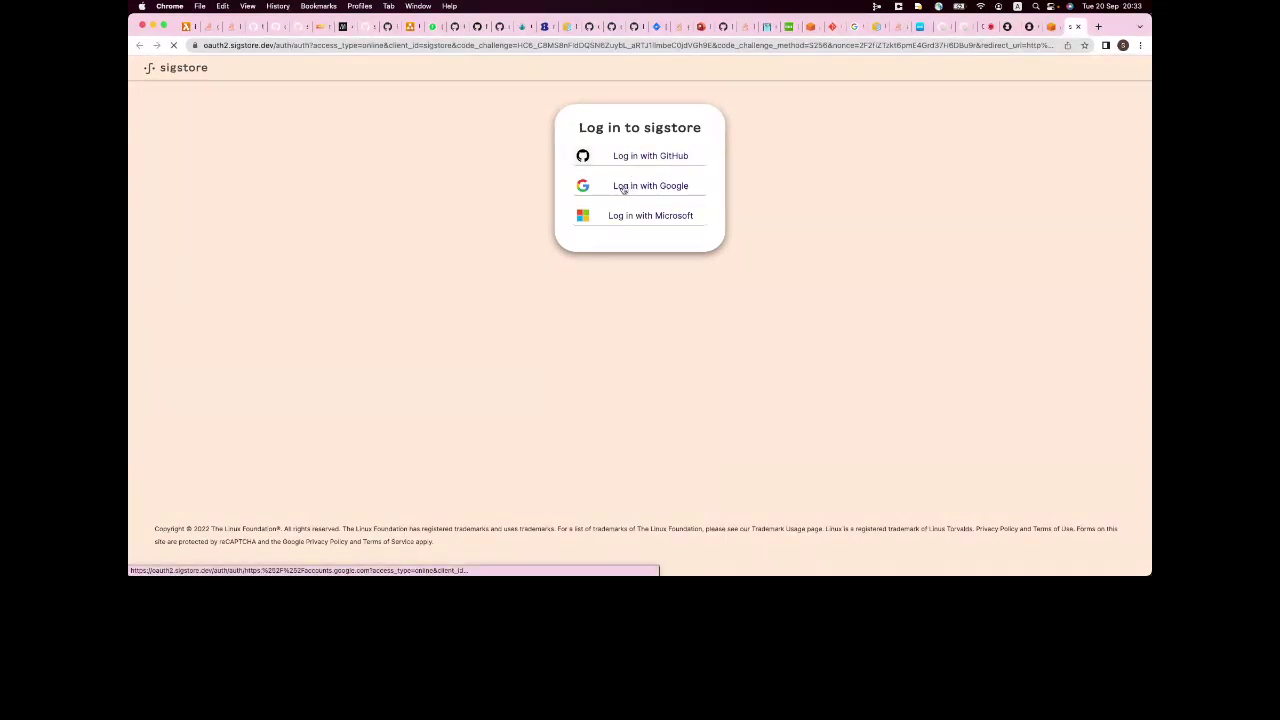
left_click(623, 189)
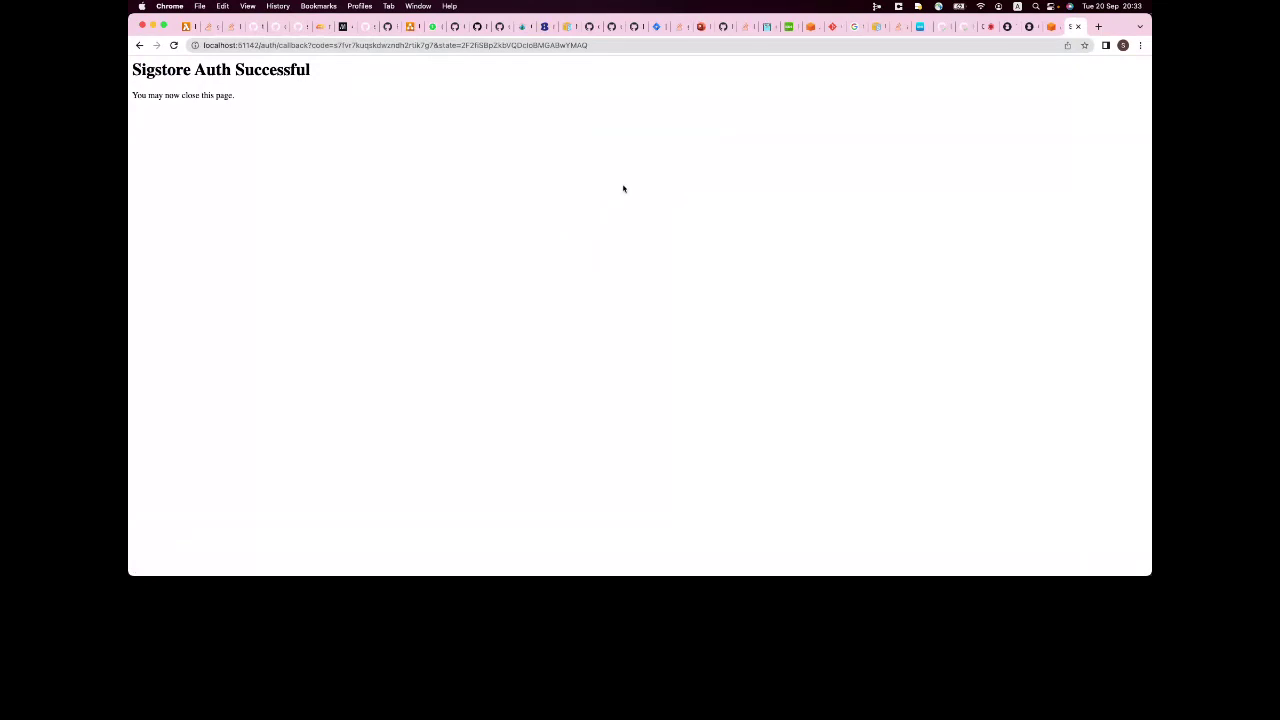
From the terminal, create Python 3.7 Lambda functions funcclarity-test-signed from sample-code-verified.zip and funcclarity-test-not-signed from sample-code-not-verified.zip in us-east-1
key("super+Tab")
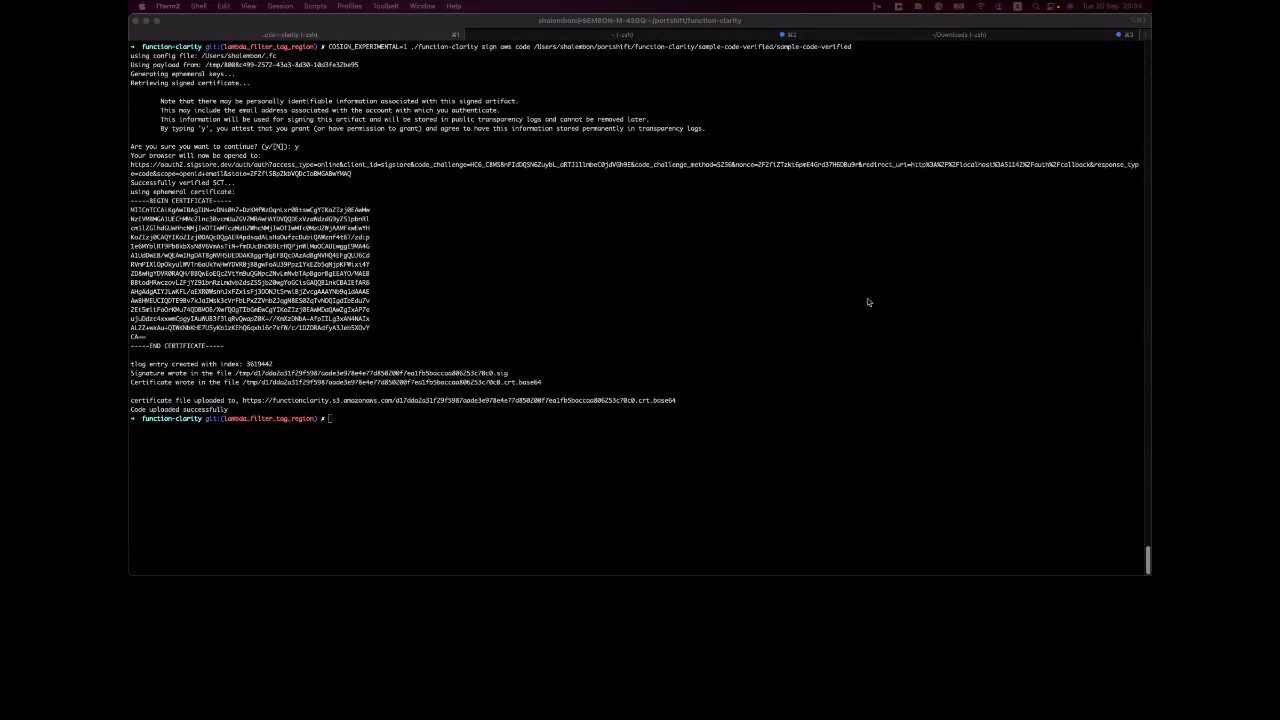
left_click(659, 406)
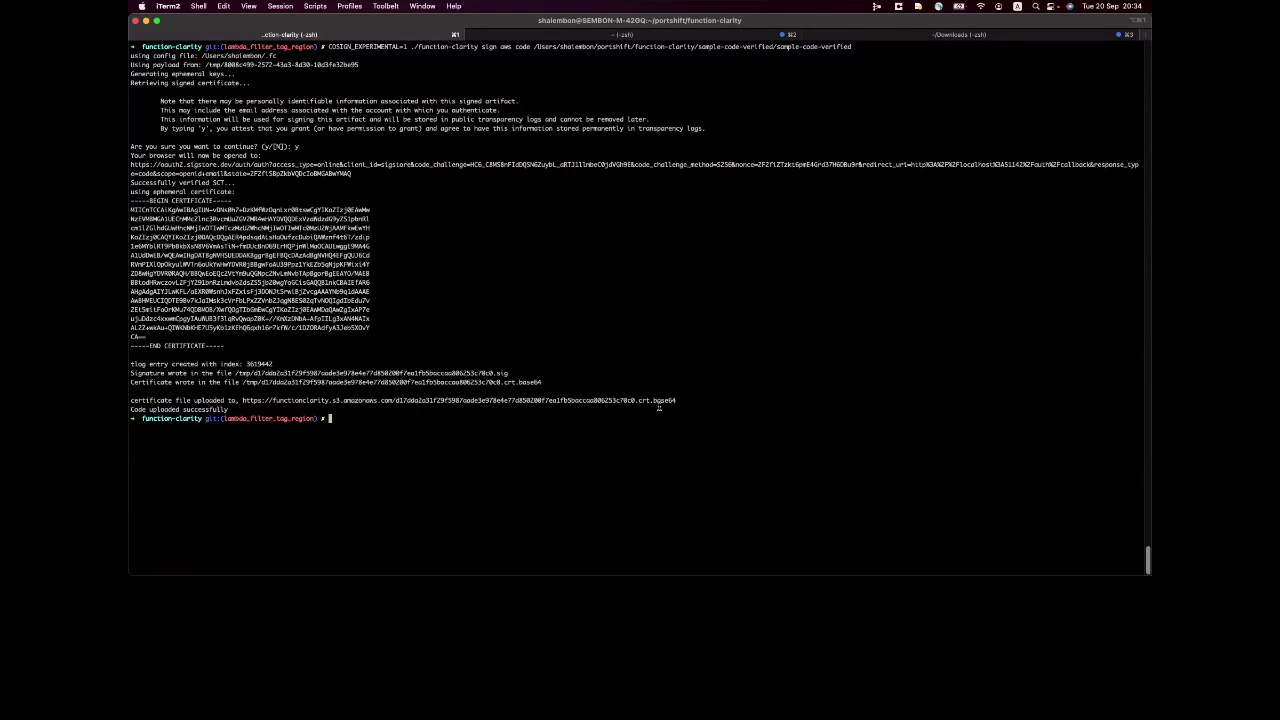
key("super+v")
key("Return")
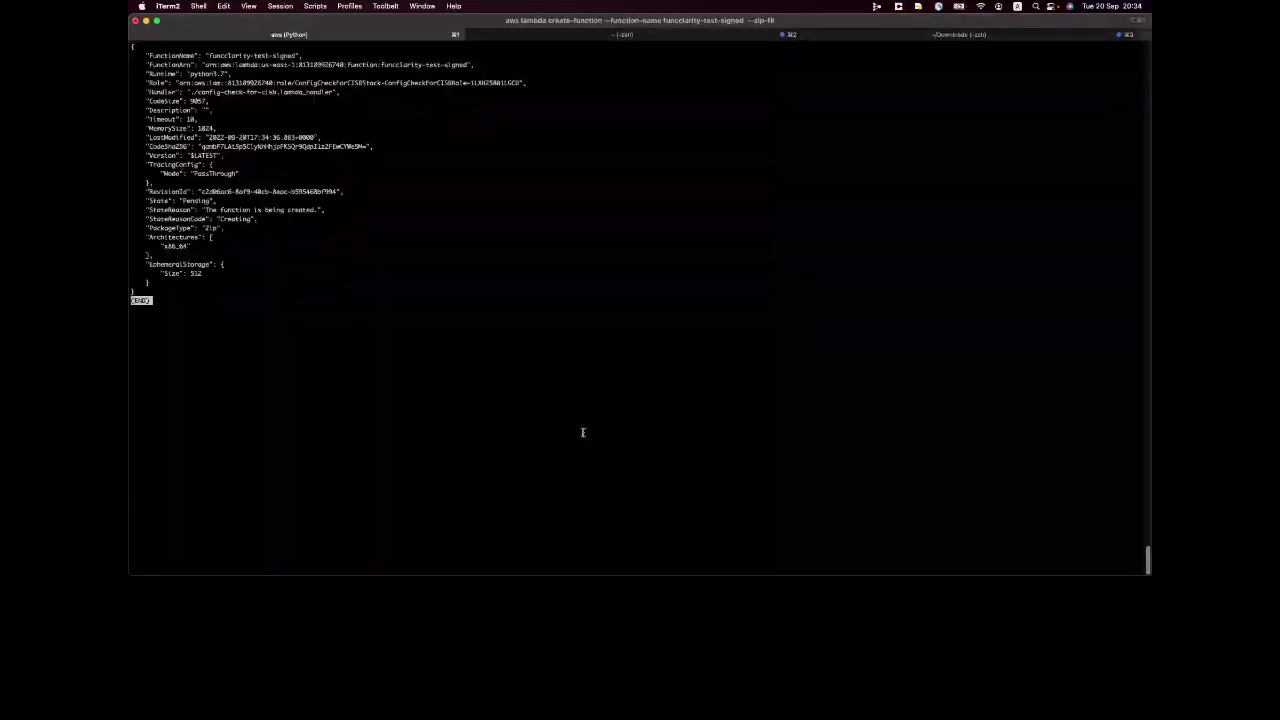
key("q")
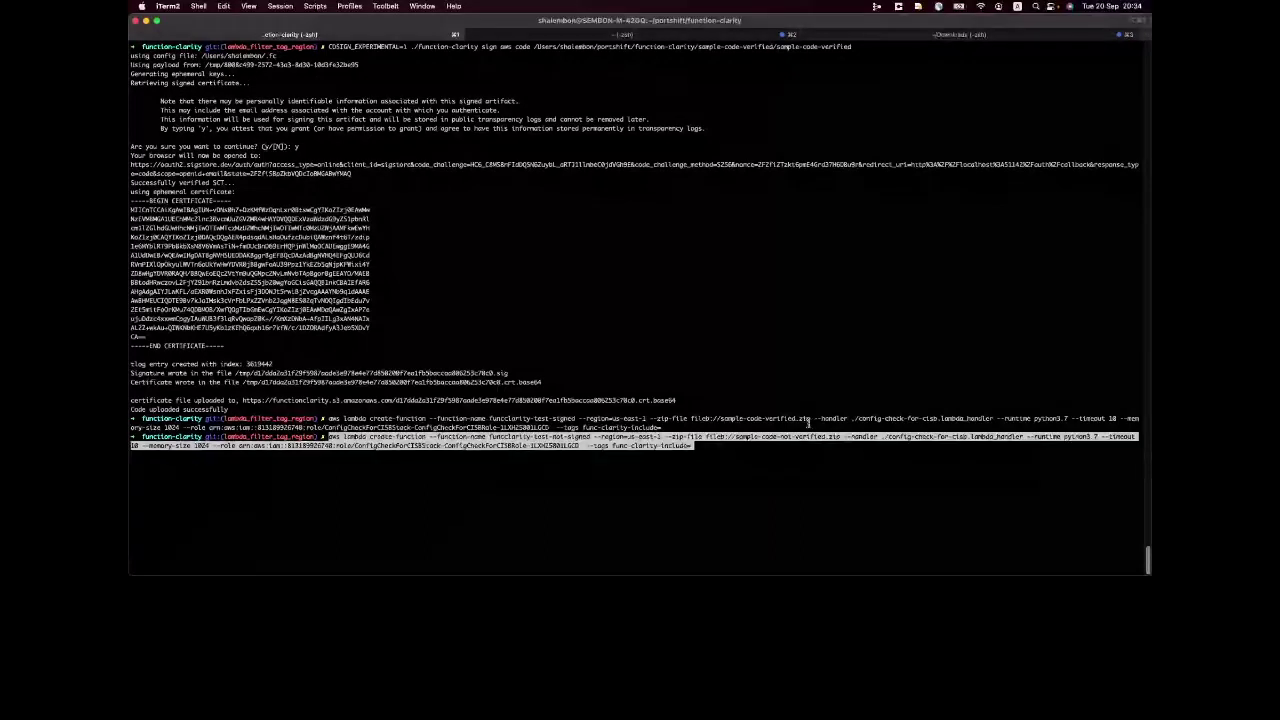
key("Return")
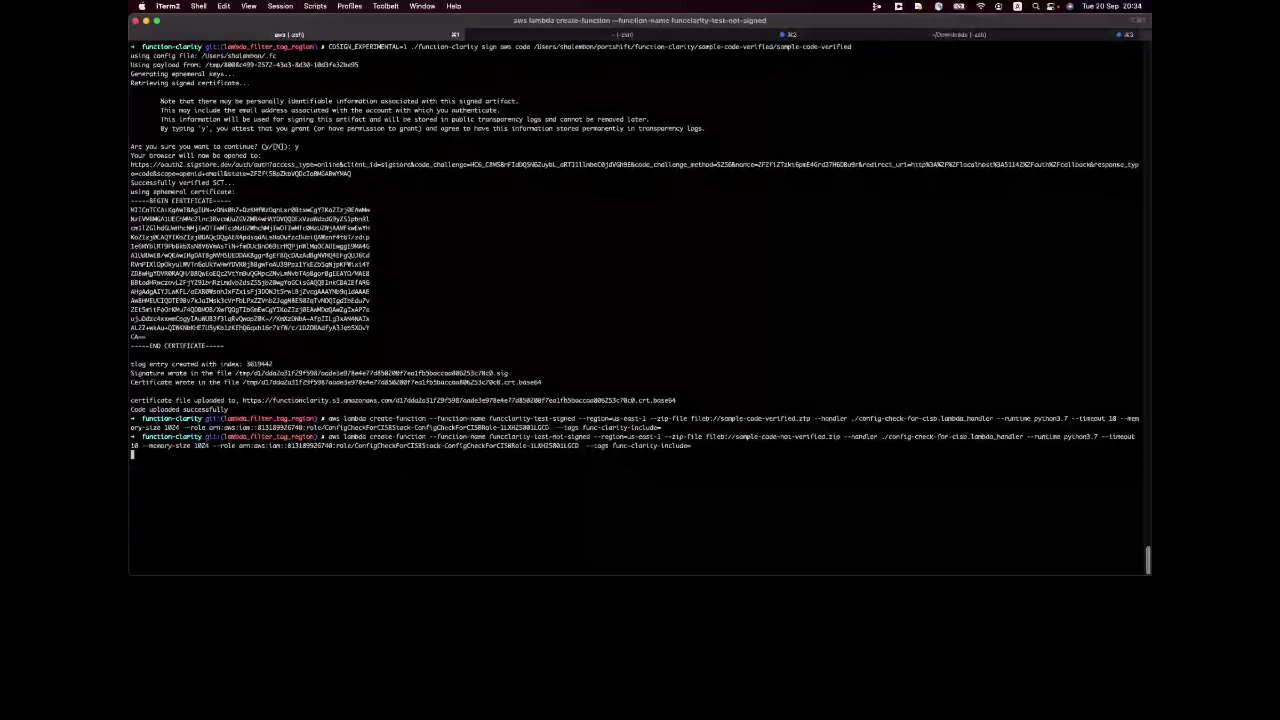
Switch to the AWS Lambda console in Chrome and refresh the functions list filtered by "signed"
key("super+Tab")
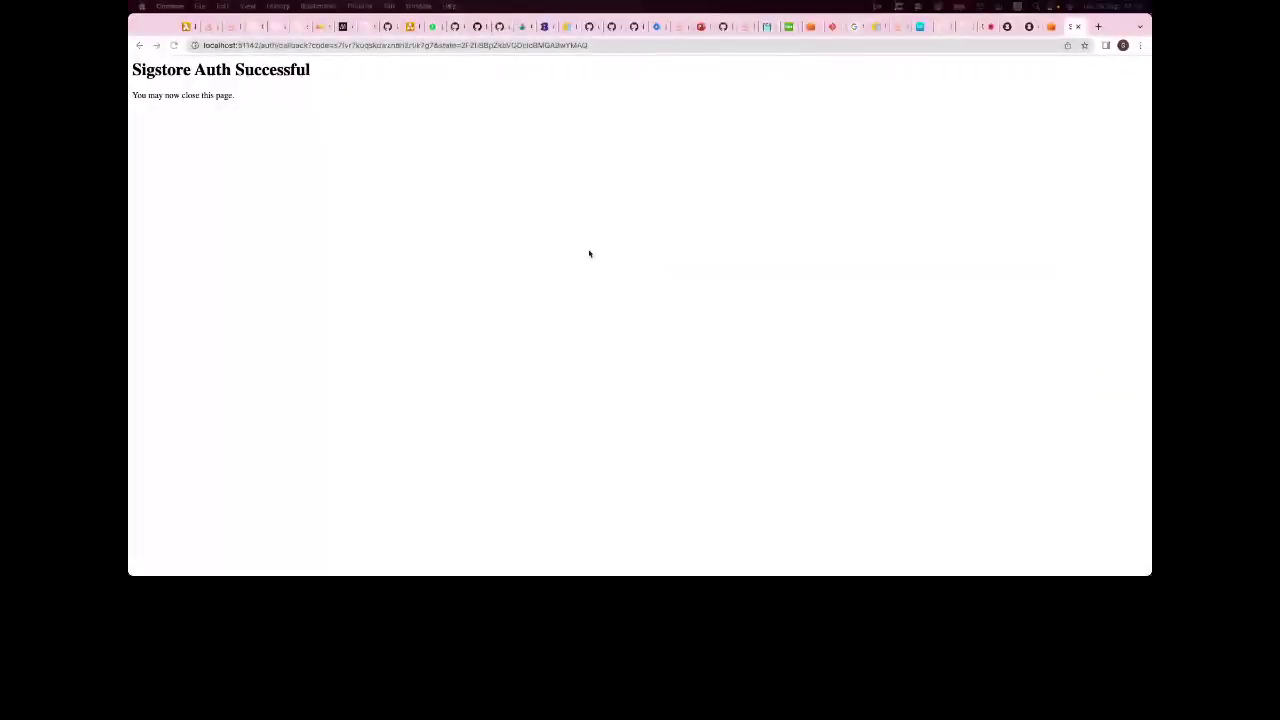
key("super+grave")
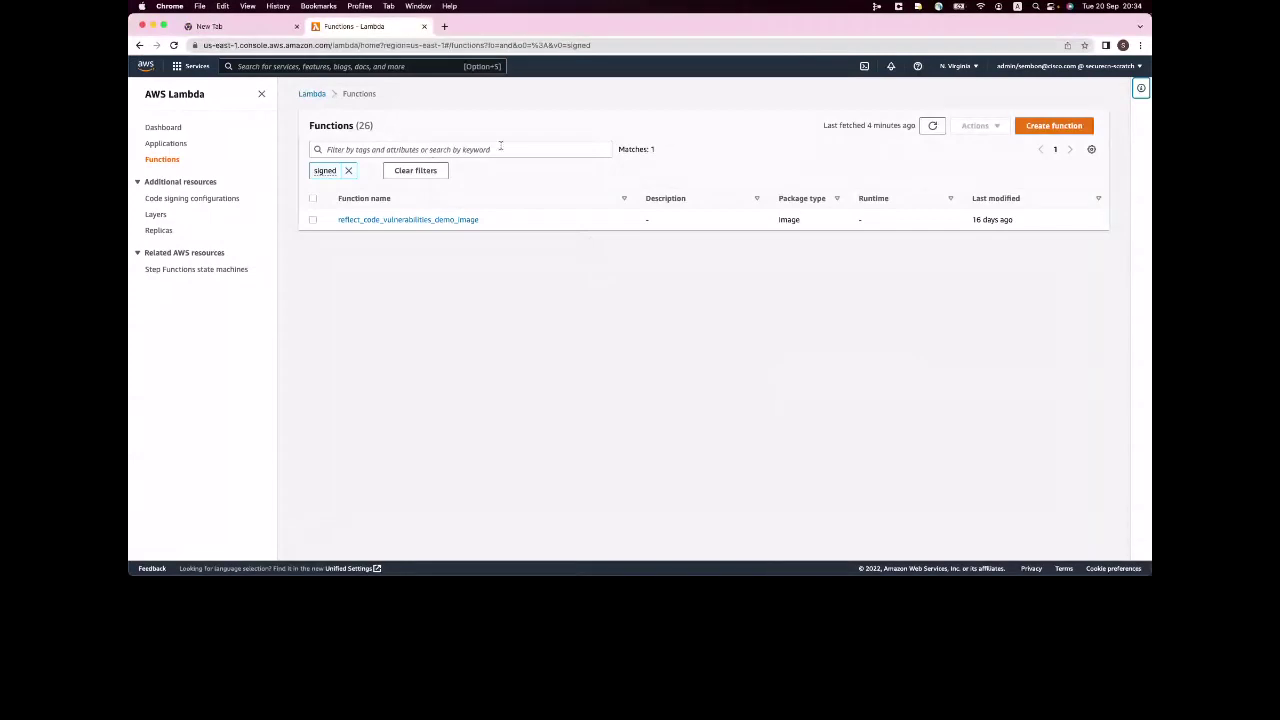
left_click(933, 127)
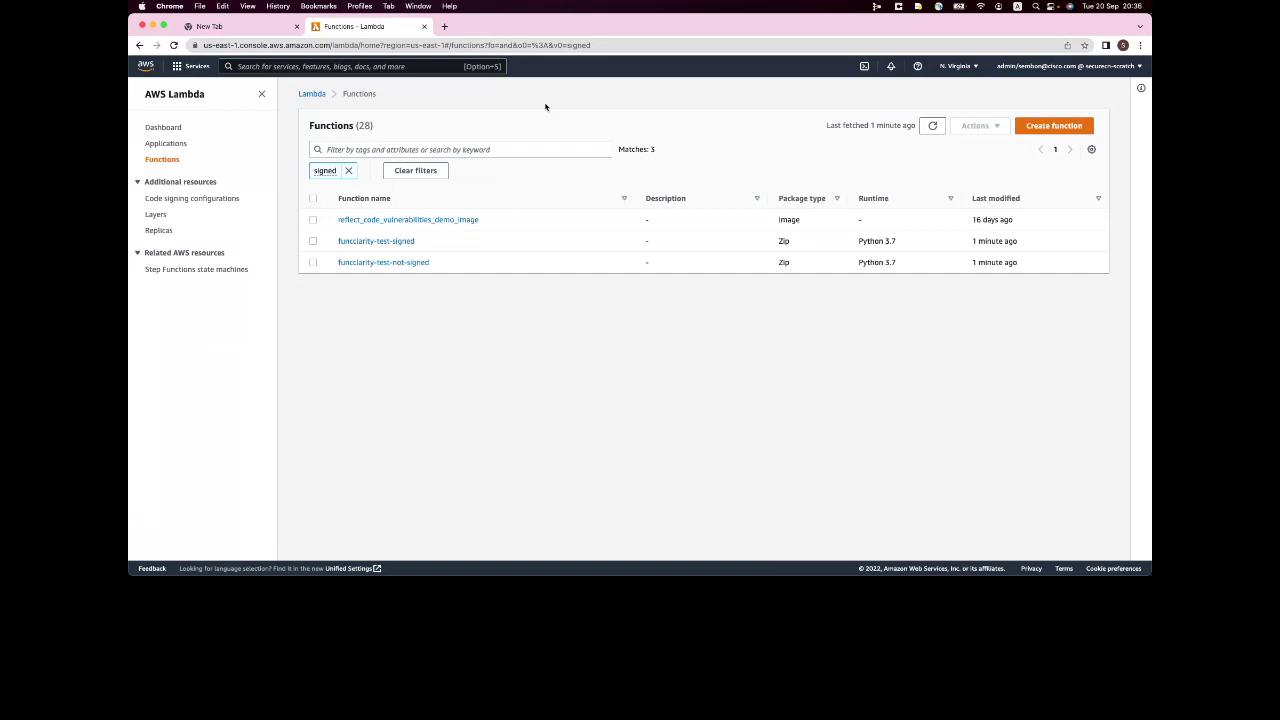
key("super+Tab")
key("super+Tab")
key("super+Tab")
key("super+Tab")
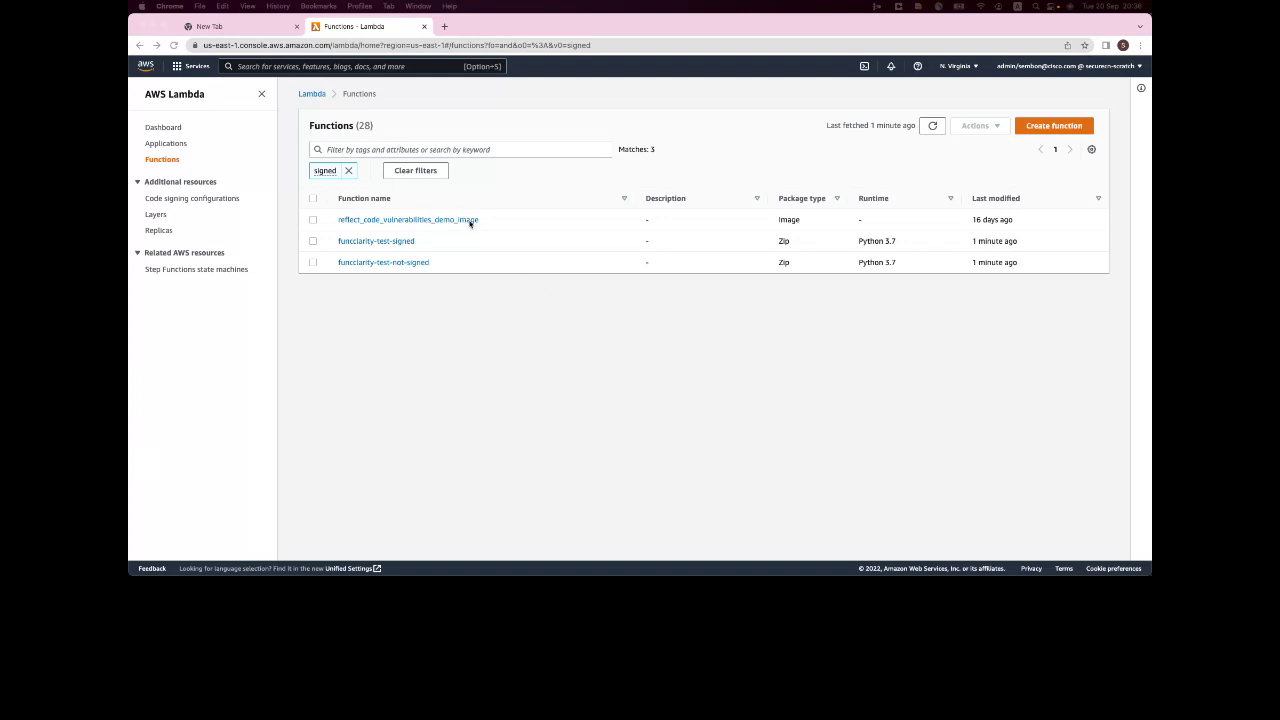
left_click(631, 341)
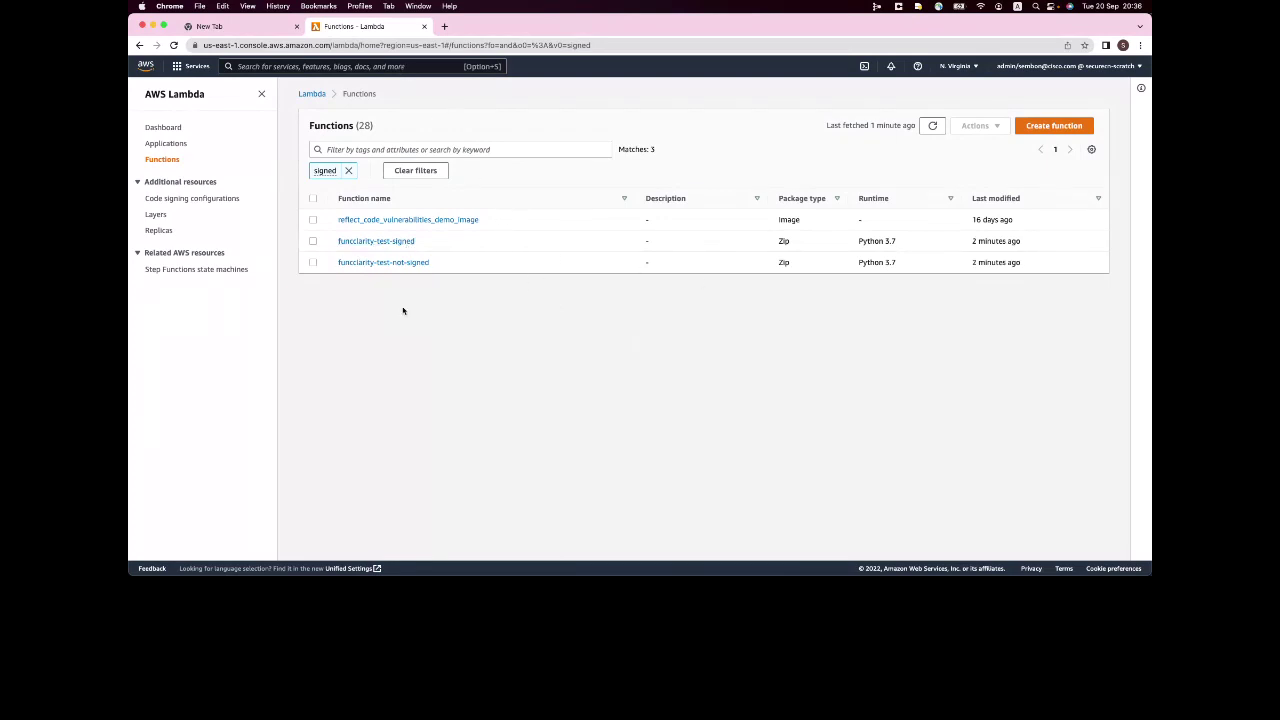
Open the funcclarity-test-signed function, view its configuration tags, and reload the page to check for a verification result
left_click(399, 243)
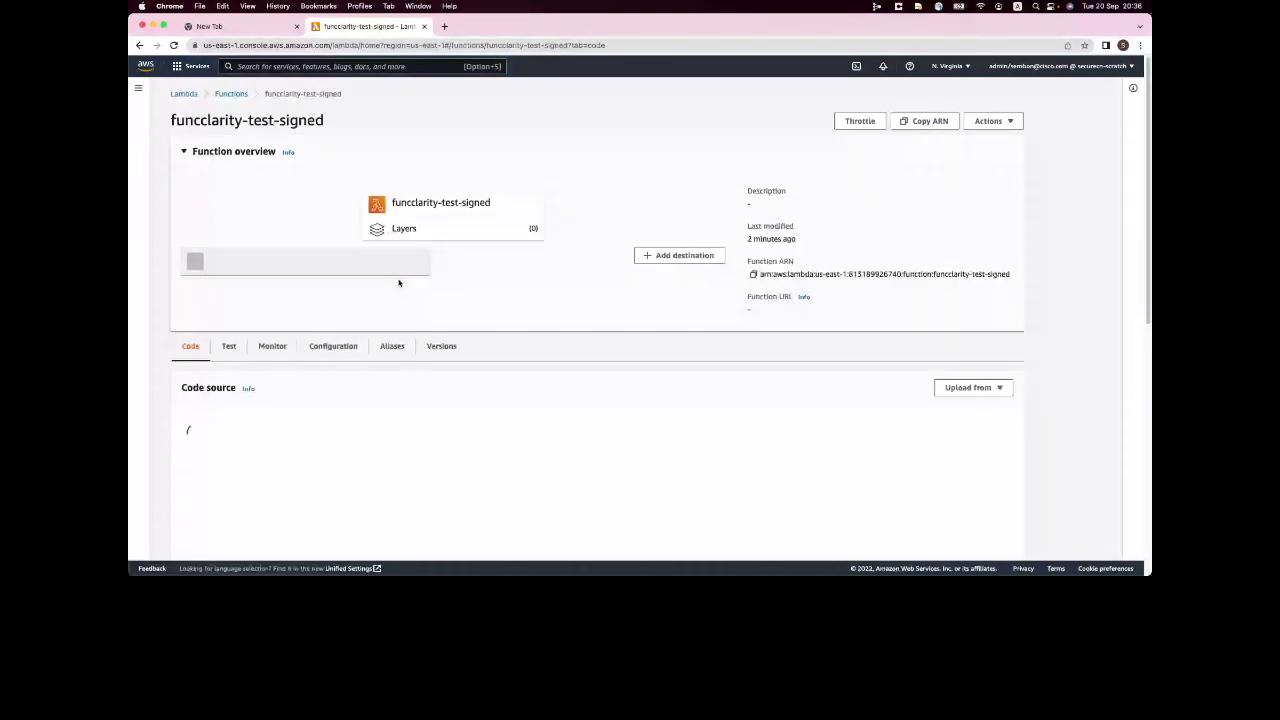
left_click(340, 346)
scroll(393, 128, "down", 2)
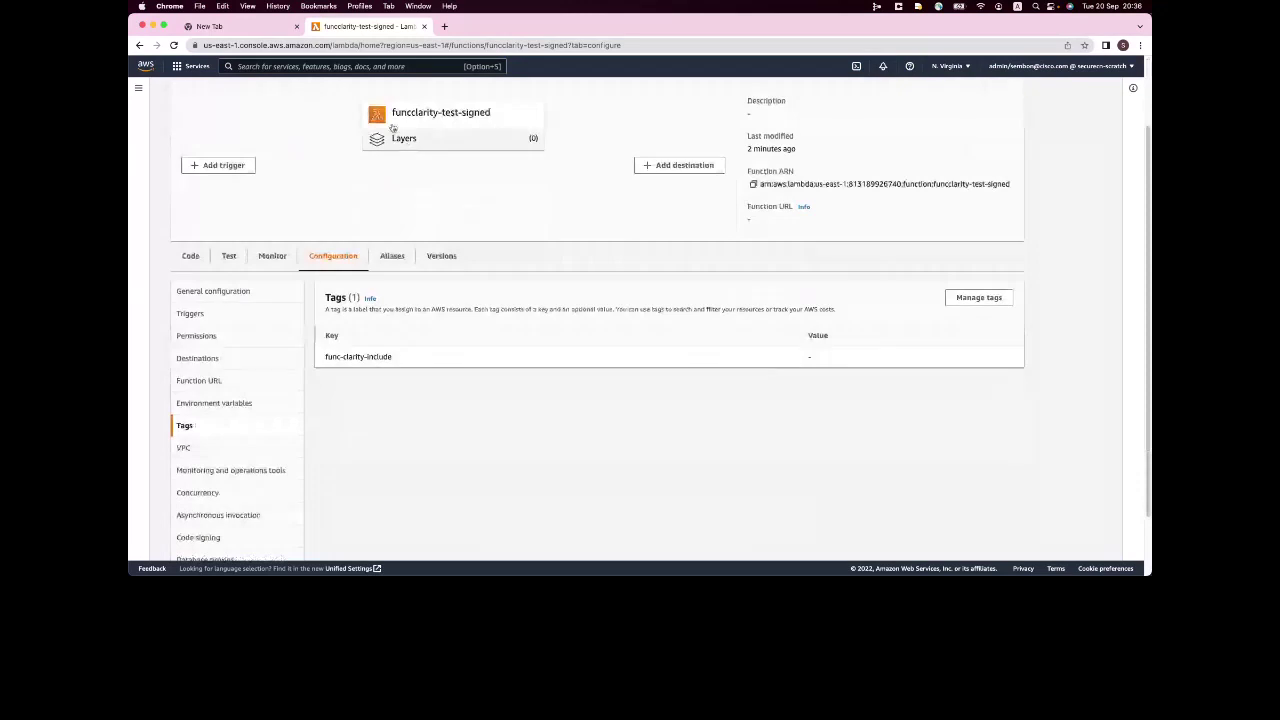
left_click(390, 42)
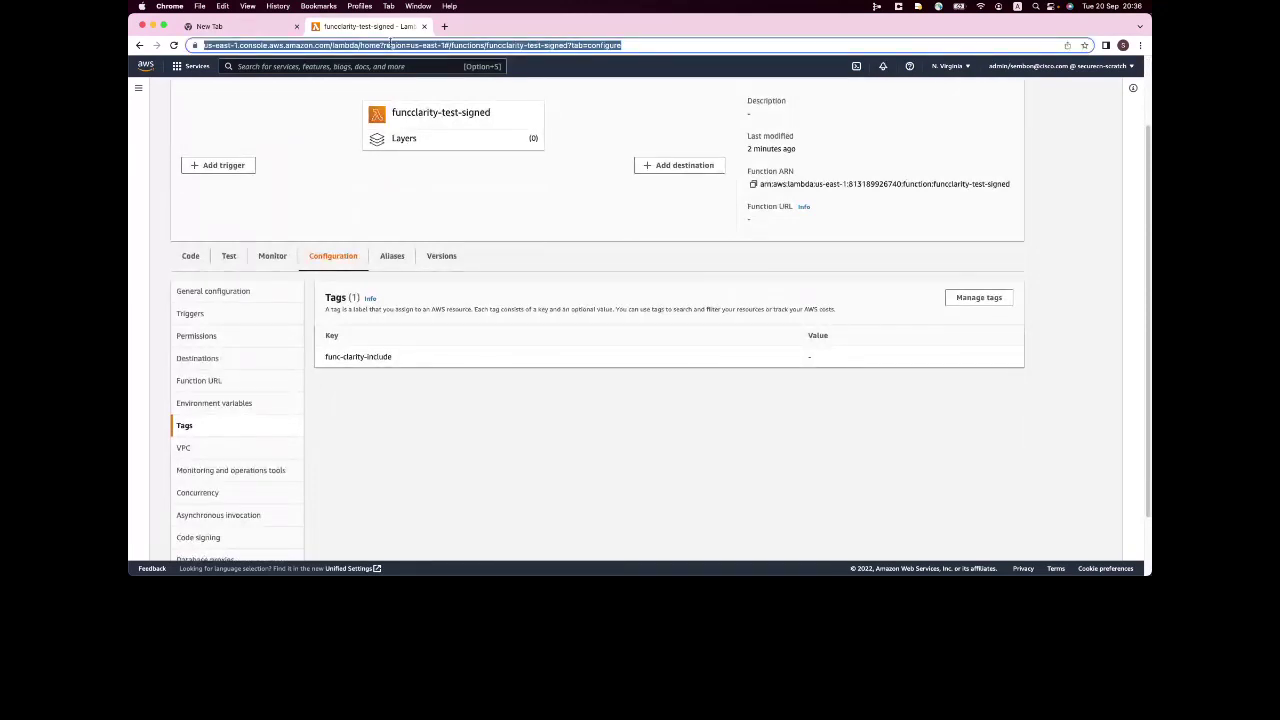
key("Return")
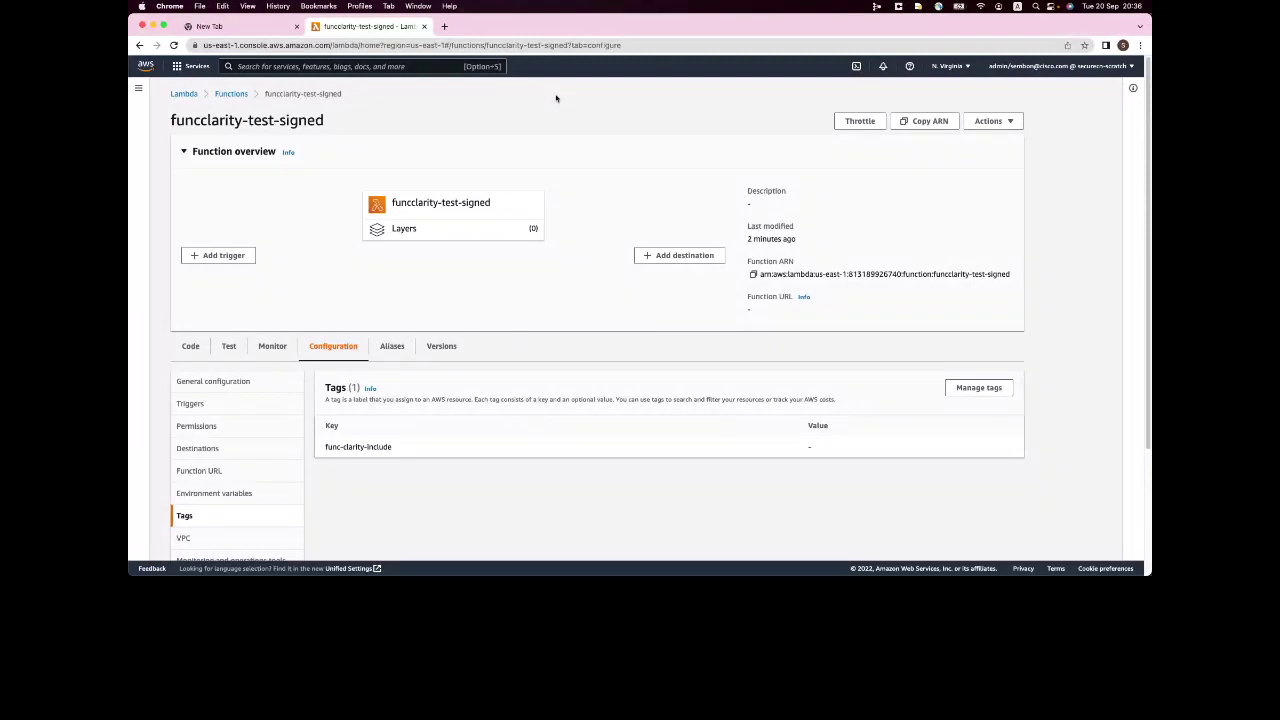
Open the functions list in a separate tab, filter it to the function name funcclarity-test-not-signed, refresh it, and open that function
left_click(231, 94, "super")
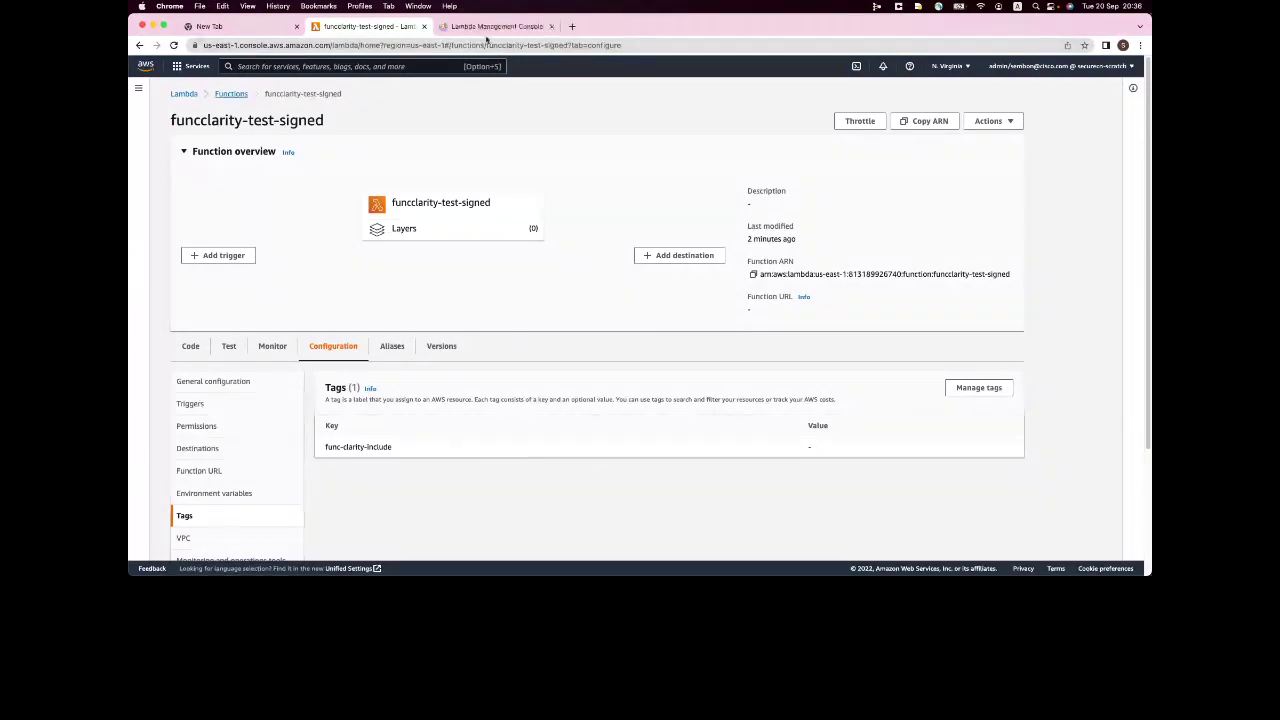
left_click(488, 27)
type("s")
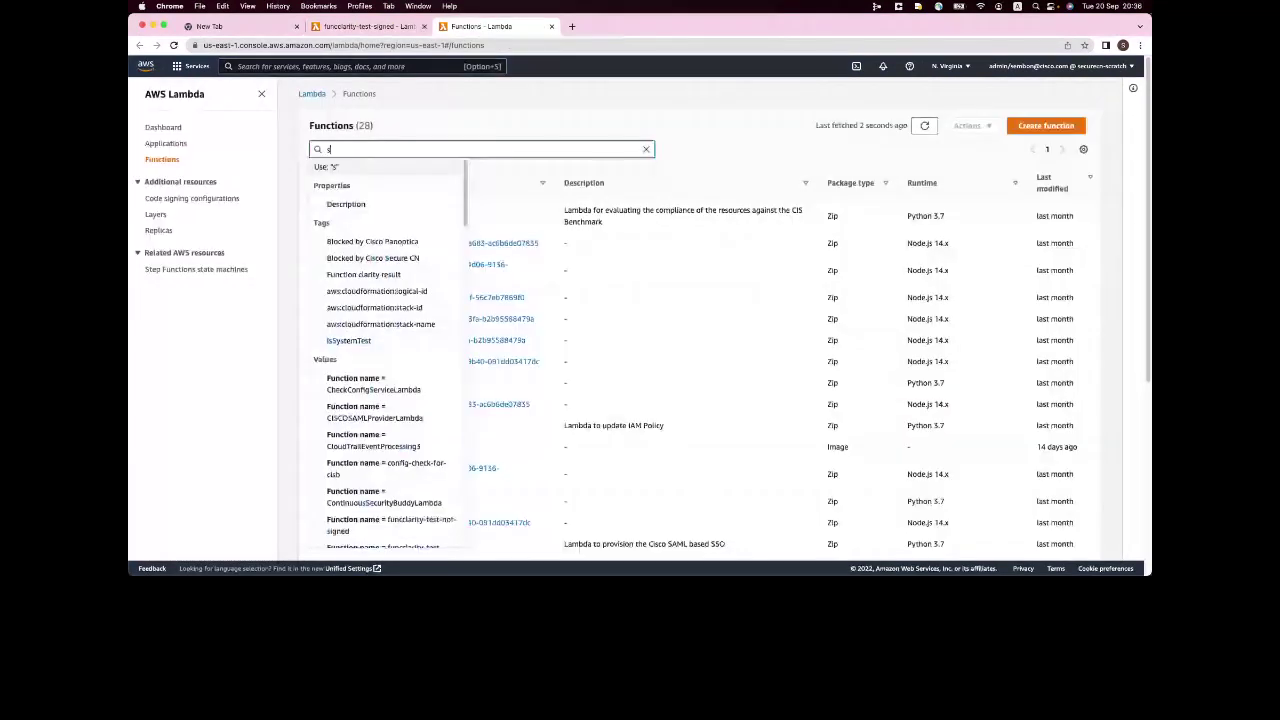
type("ign")
left_click(368, 206)
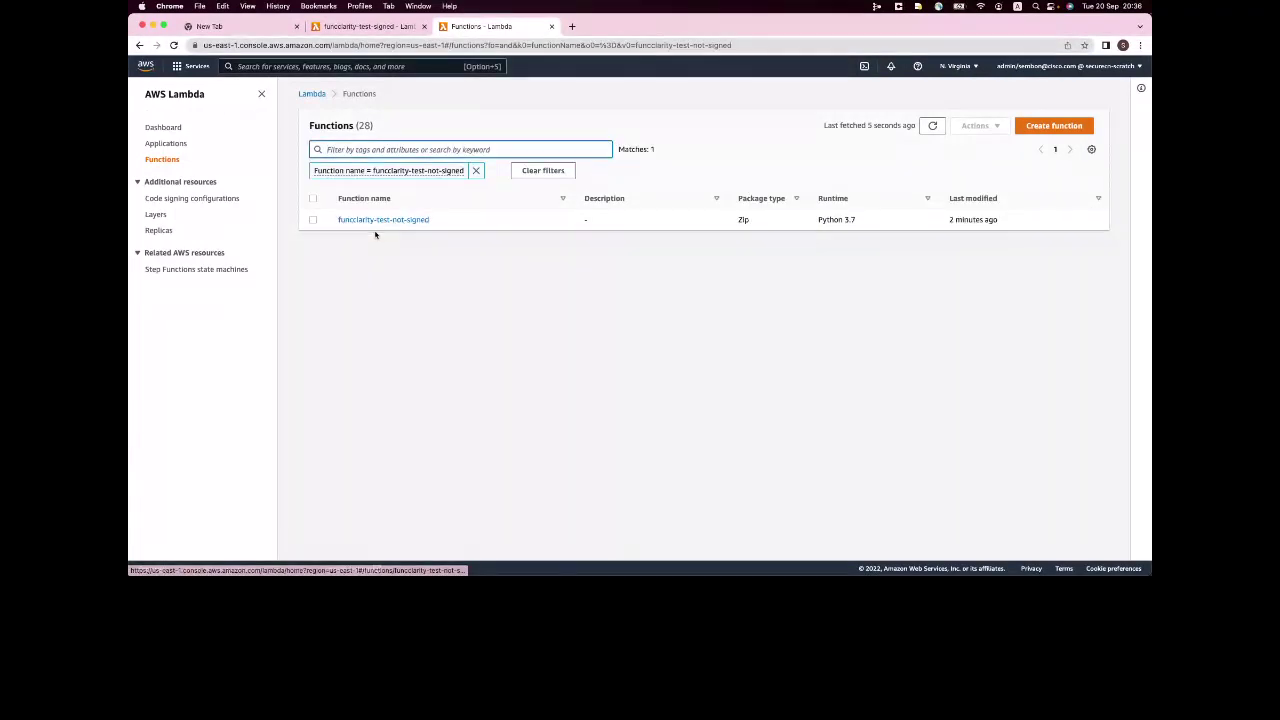
left_click(931, 126)
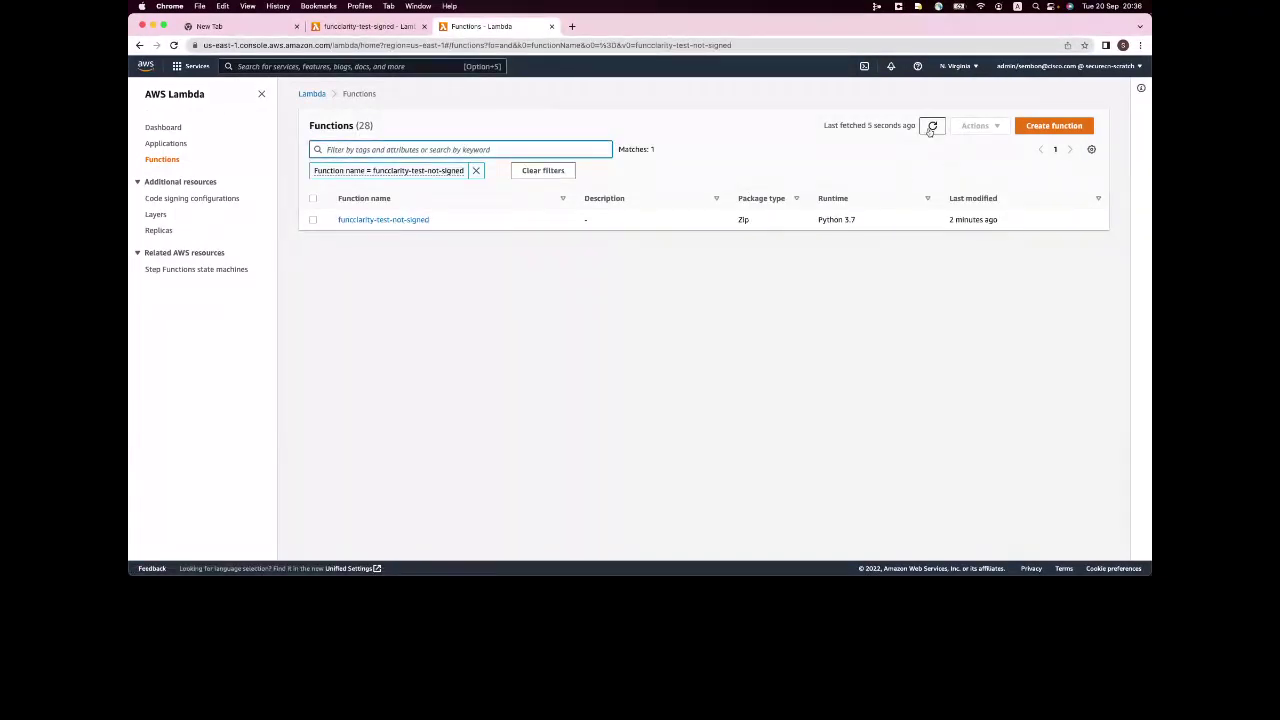
left_click(393, 220)
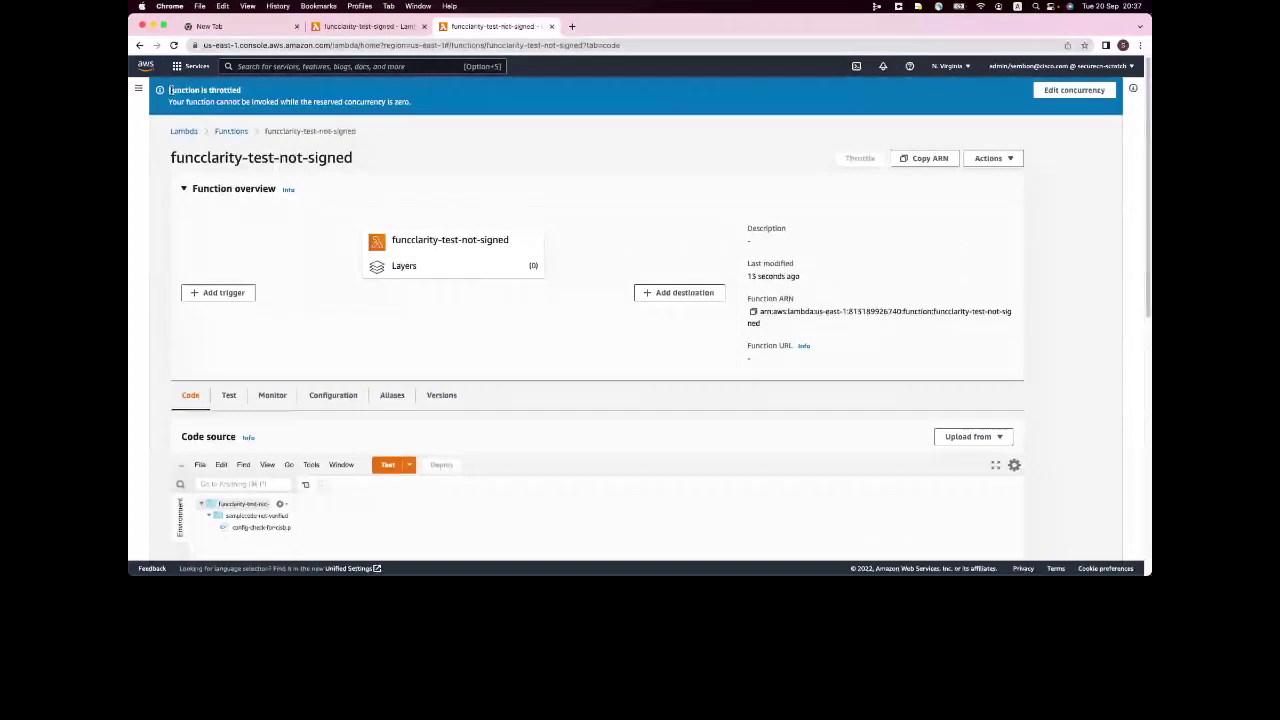
Examine the notice at the head of the funcclarity-test-not-signed page and read the matching AWS Notifications email in Outlook
left_click_drag(170, 90, 408, 104)
left_click(407, 101)
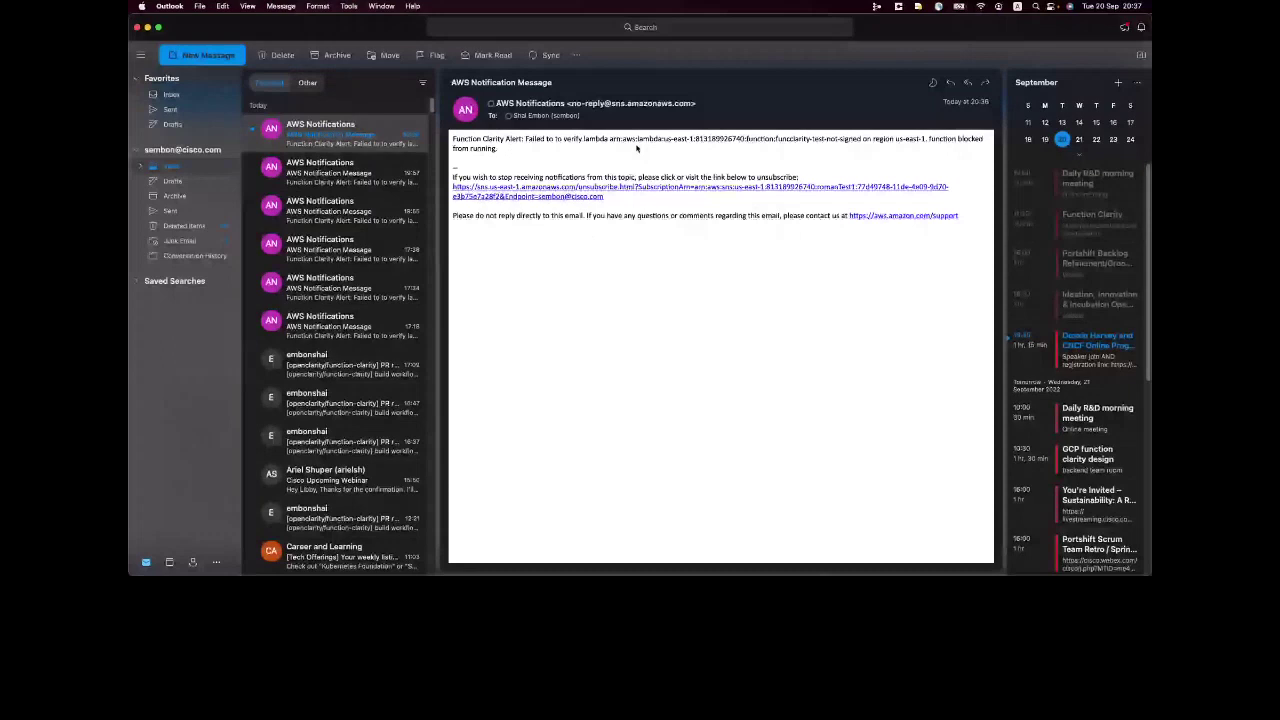
double_click(941, 139)
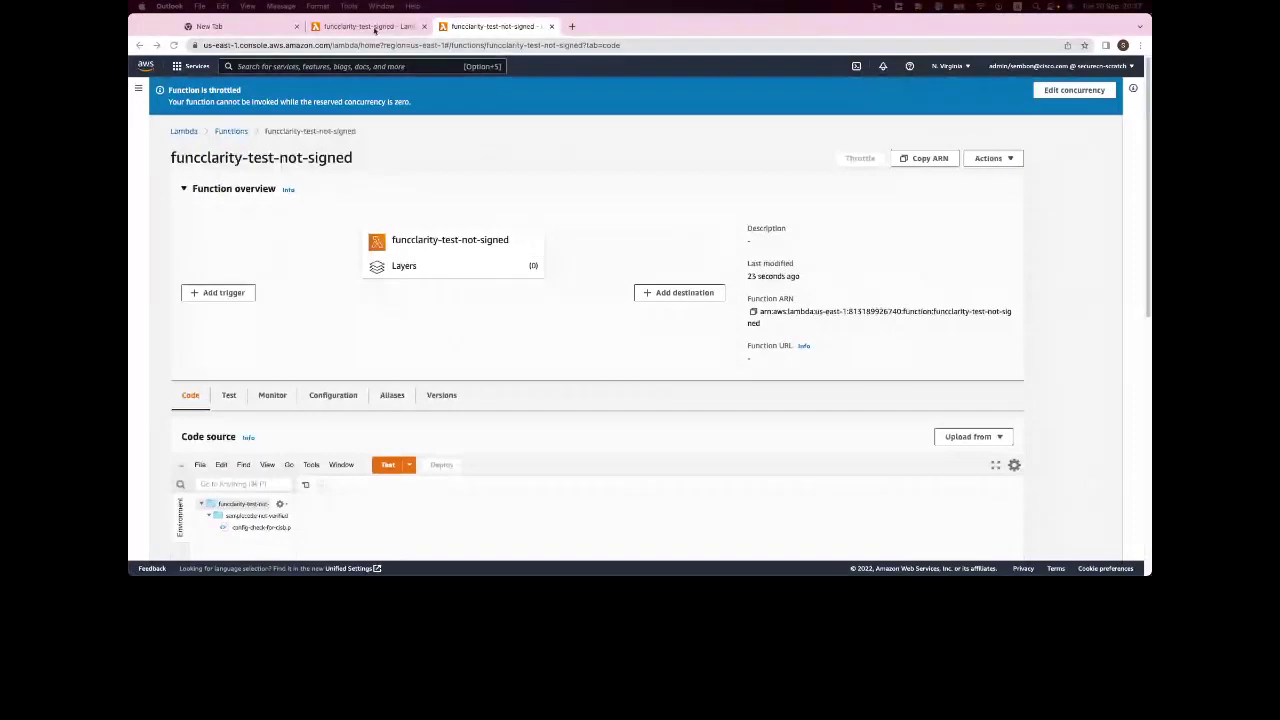
Switch back to Chrome, reload the funcclarity-test-signed page, and examine its Function clarity result tag
left_click(374, 27)
left_click(349, 45)
key("Return")
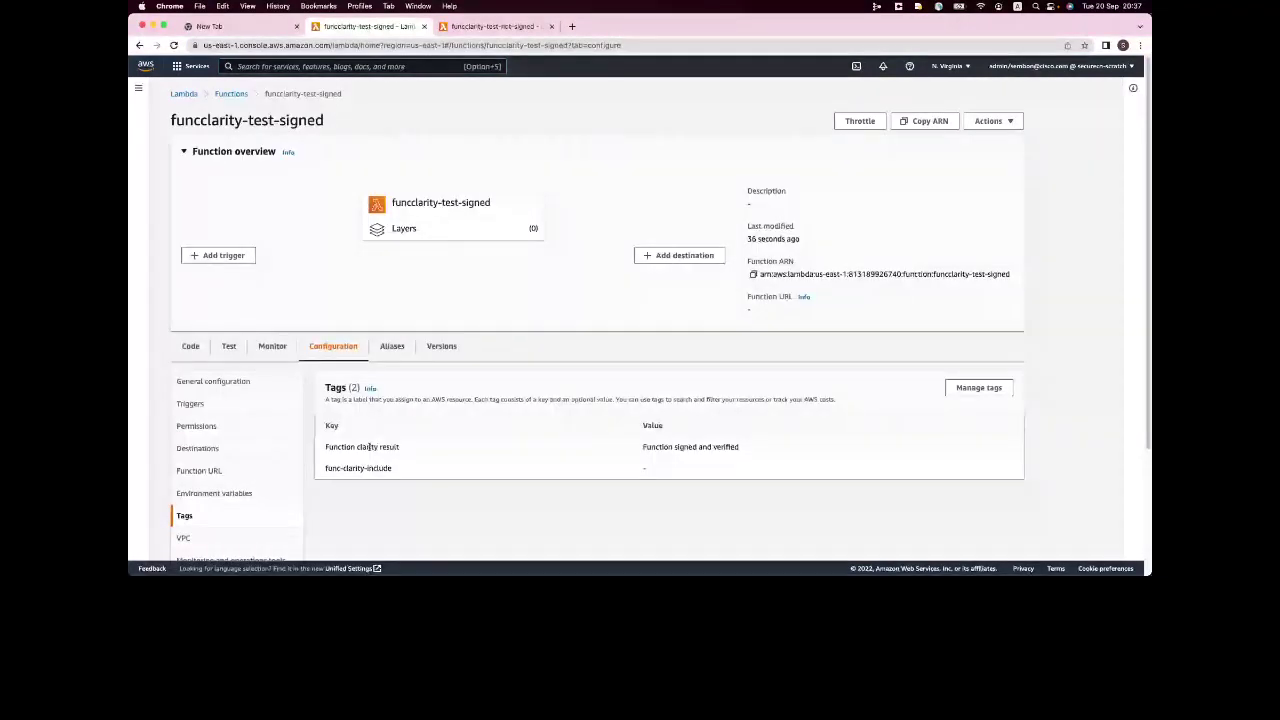
triple_click(370, 447)
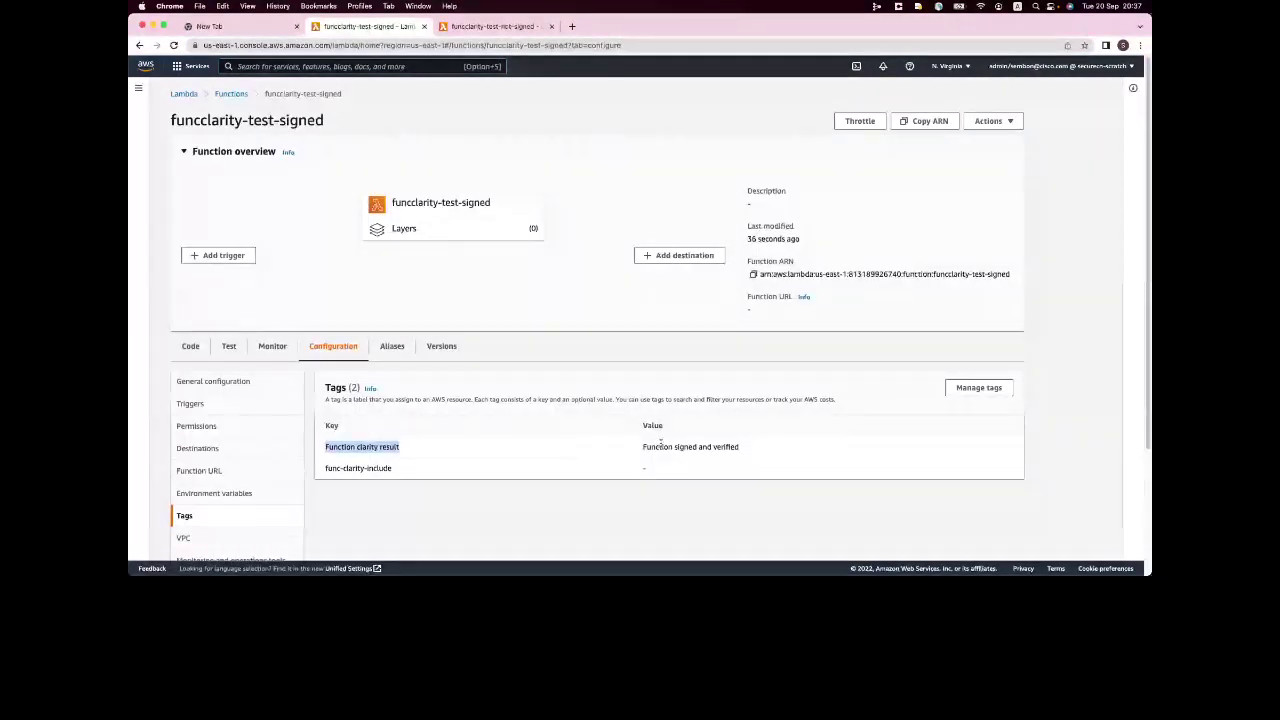
left_click(486, 109)
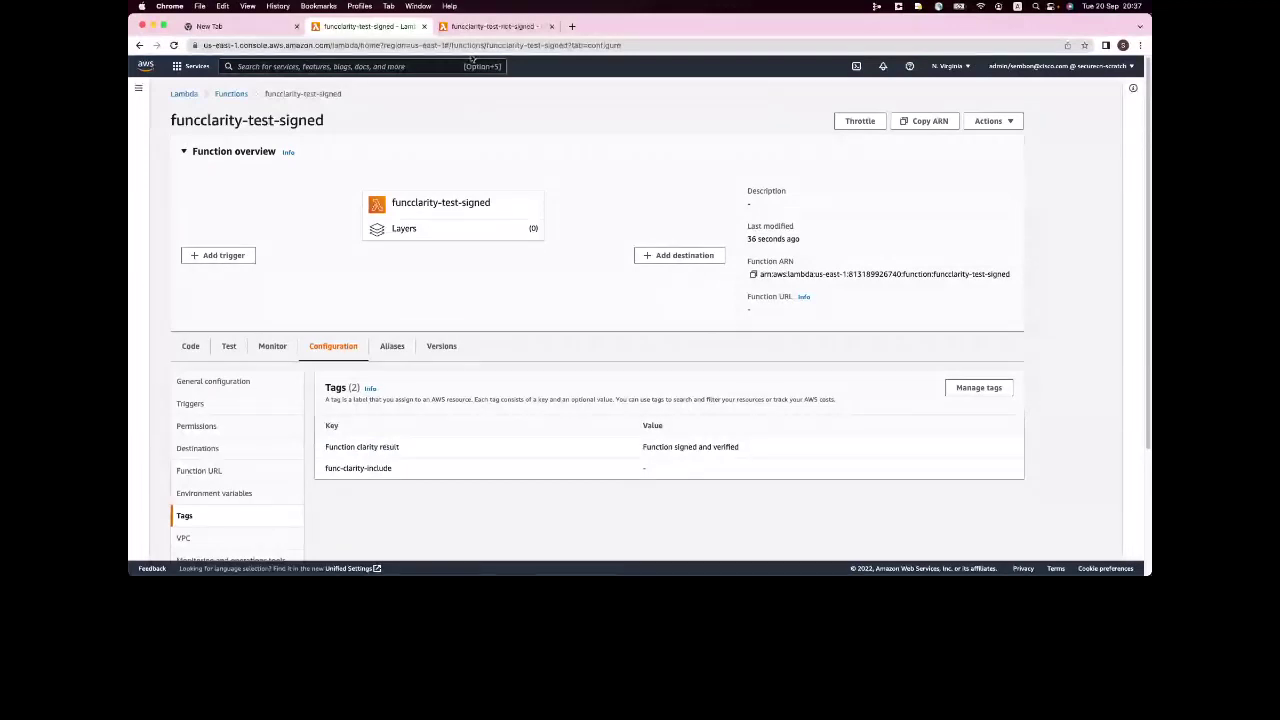
In the funcclarity-test-signed code, set CONTROL_1_1_DAYS to 1 in config-check-for-cisb.py and deploy the change
left_click(492, 26)
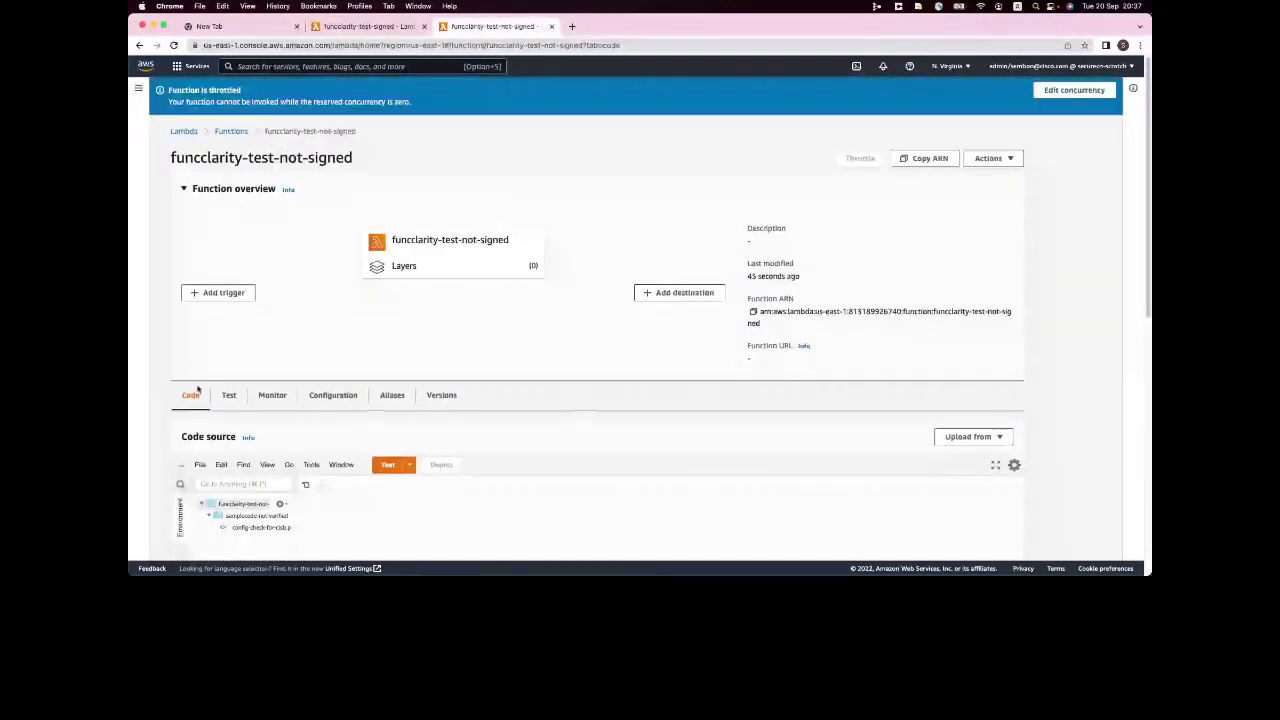
scroll(240, 400, "down", 3)
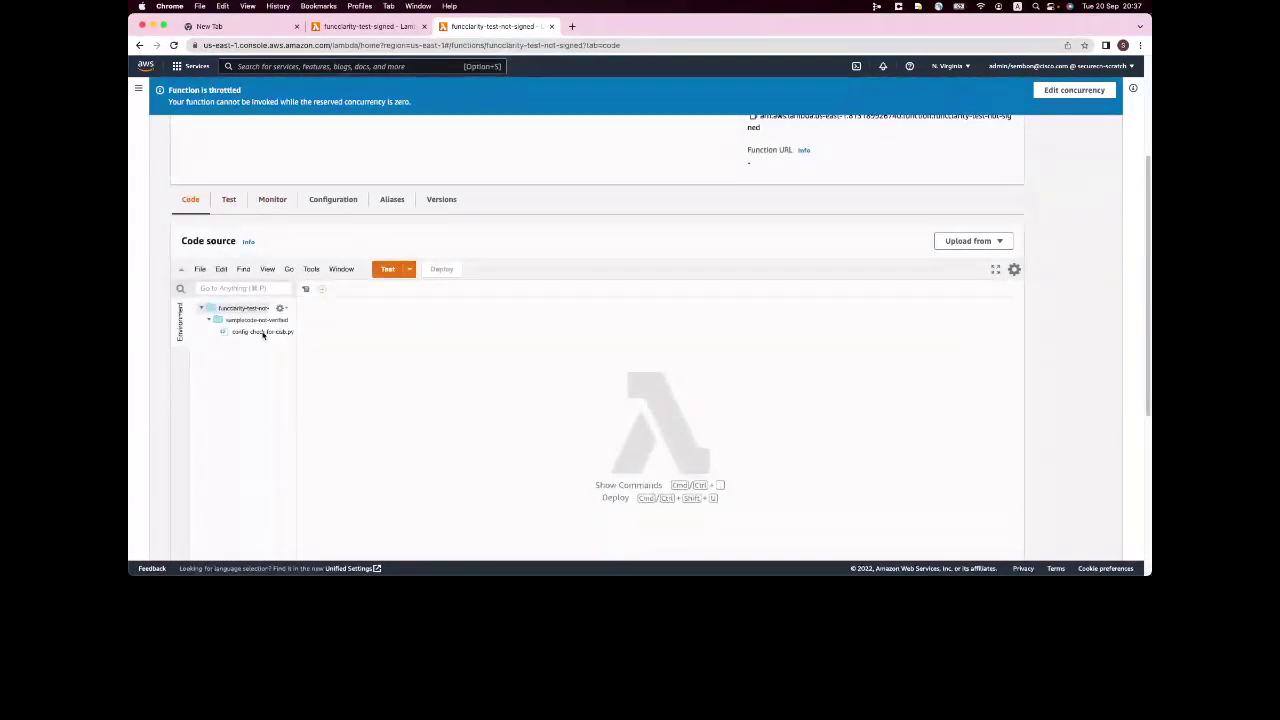
left_click(370, 26)
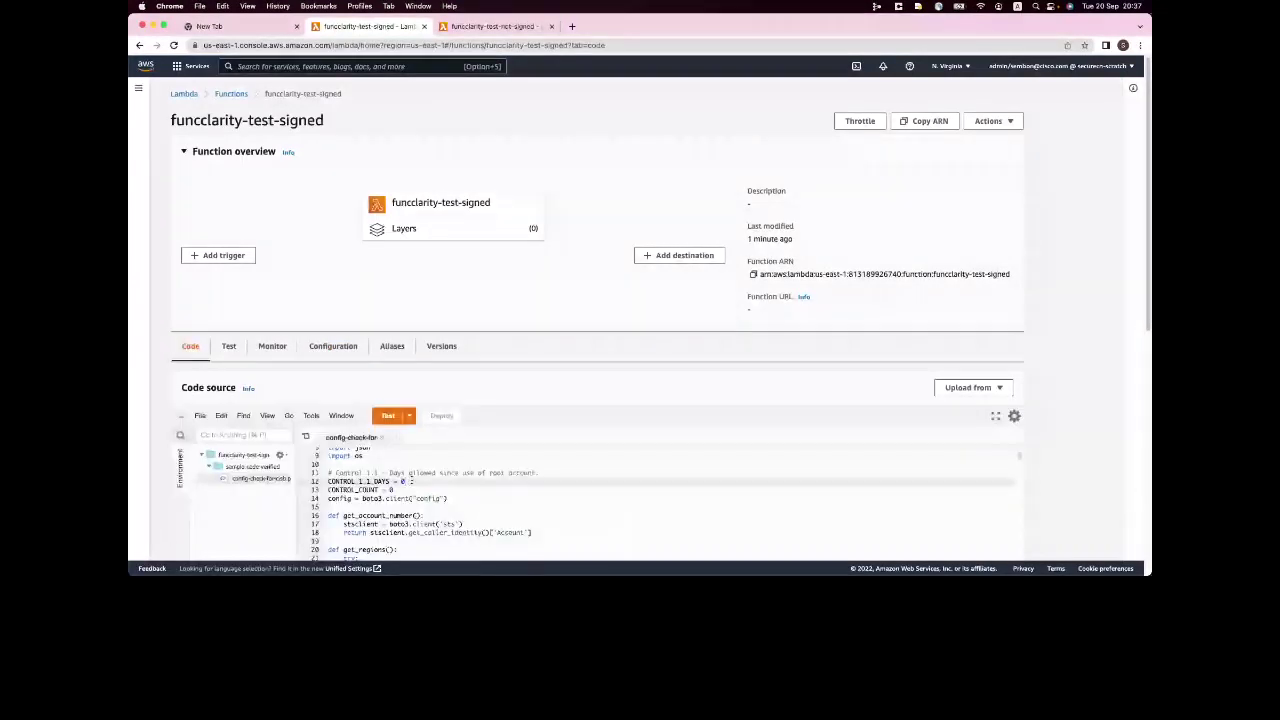
type("1")
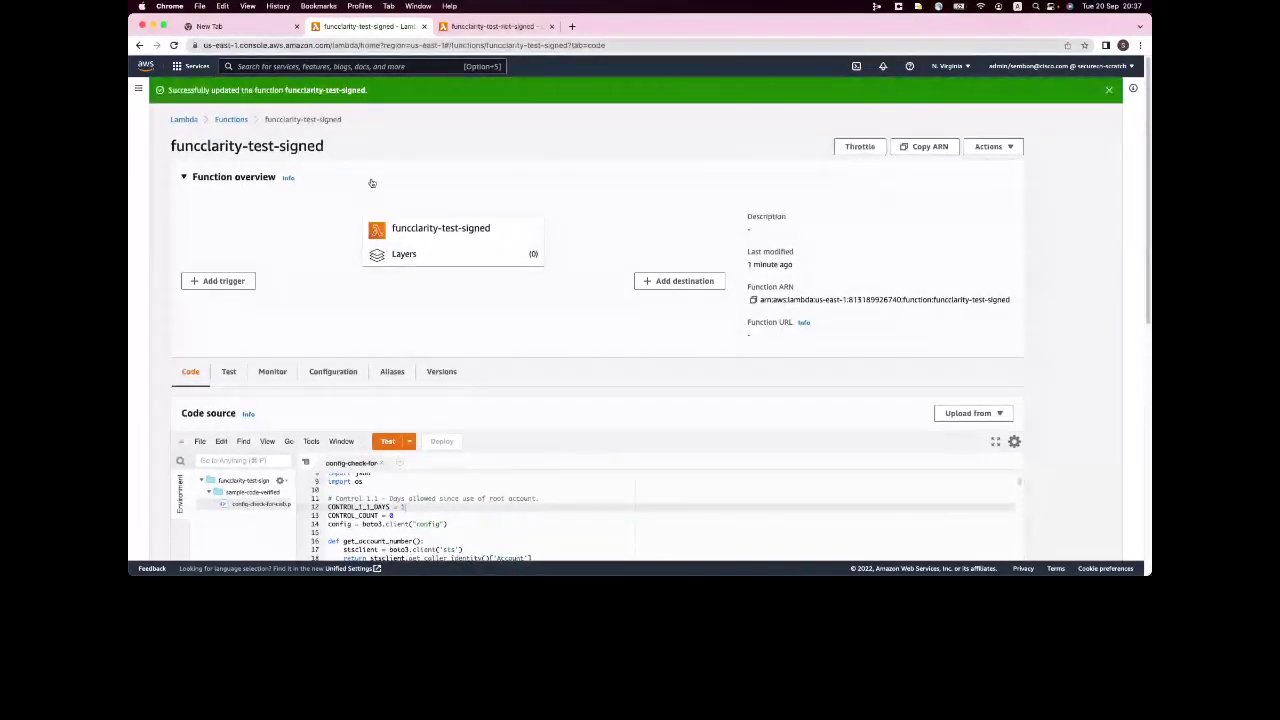
Examine the update notice on the funcclarity-test-signed page after the code deployment
left_click(490, 26)
left_click(375, 27)
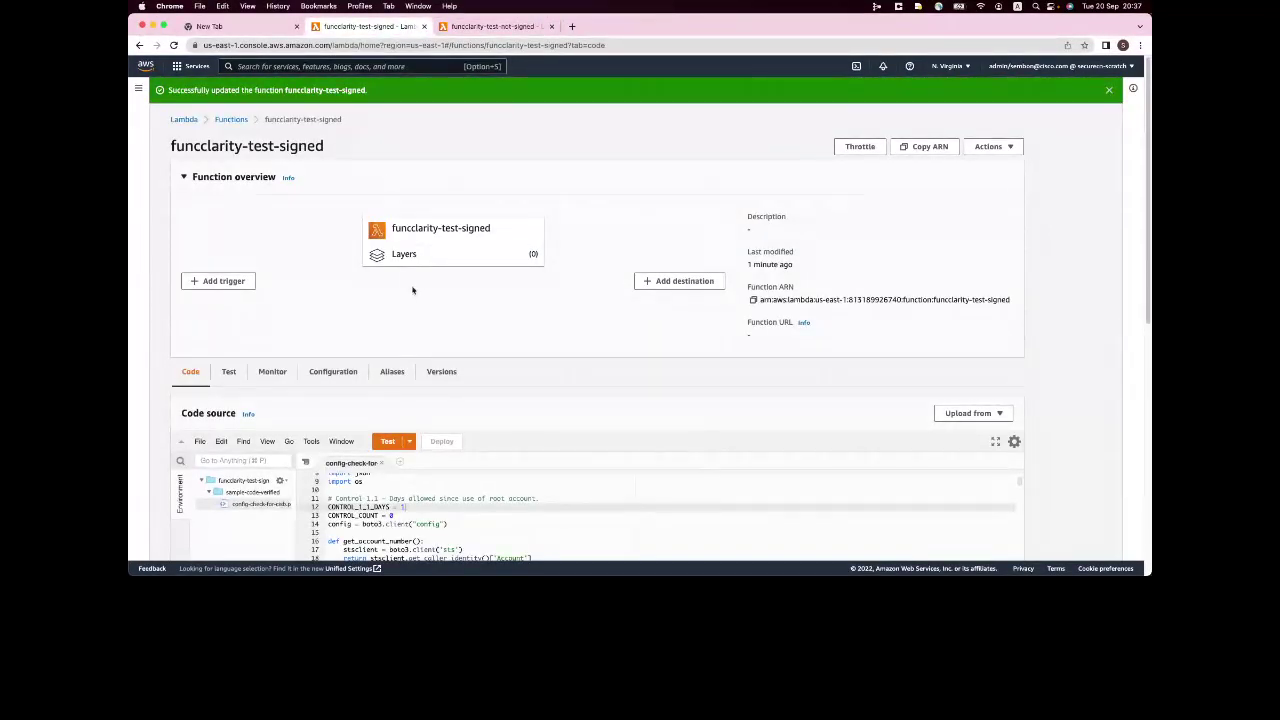
left_click_drag(367, 90, 167, 90)
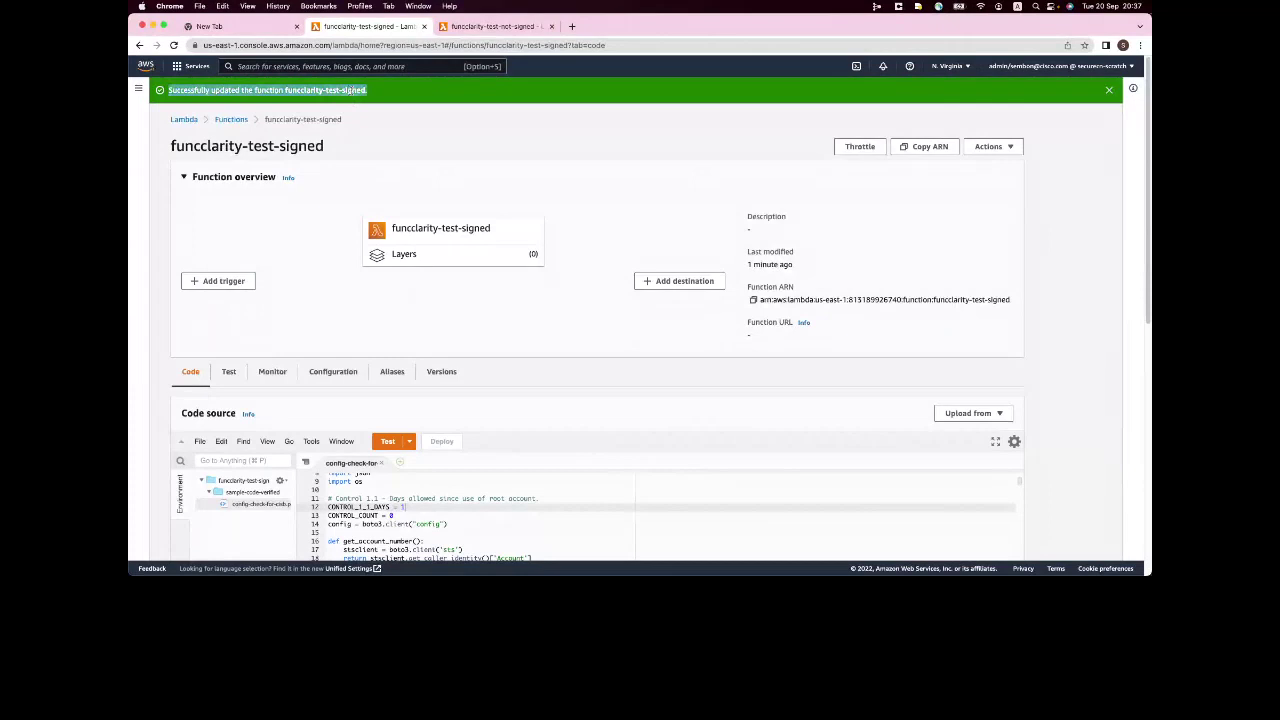
left_click(350, 90)
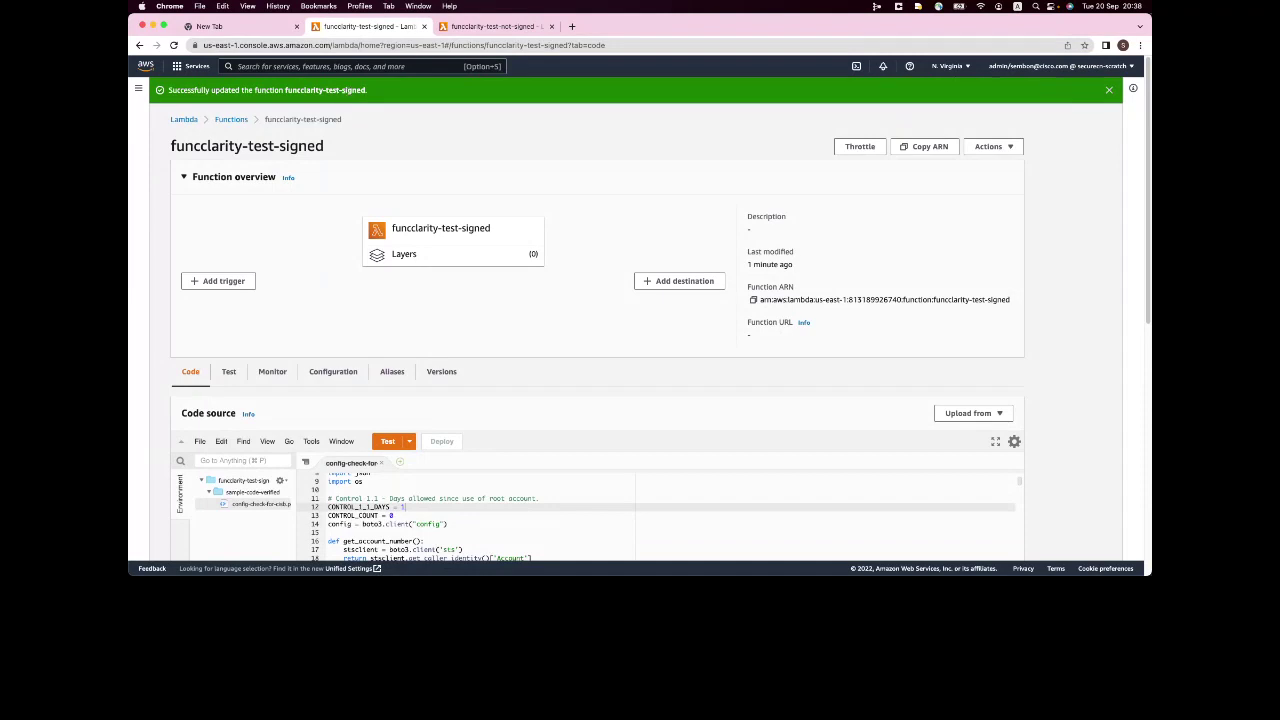
double_click(294, 90)
double_click(186, 90)
left_click(247, 90)
triple_click(346, 90)
left_click(346, 90)
double_click(196, 92)
left_click(219, 91)
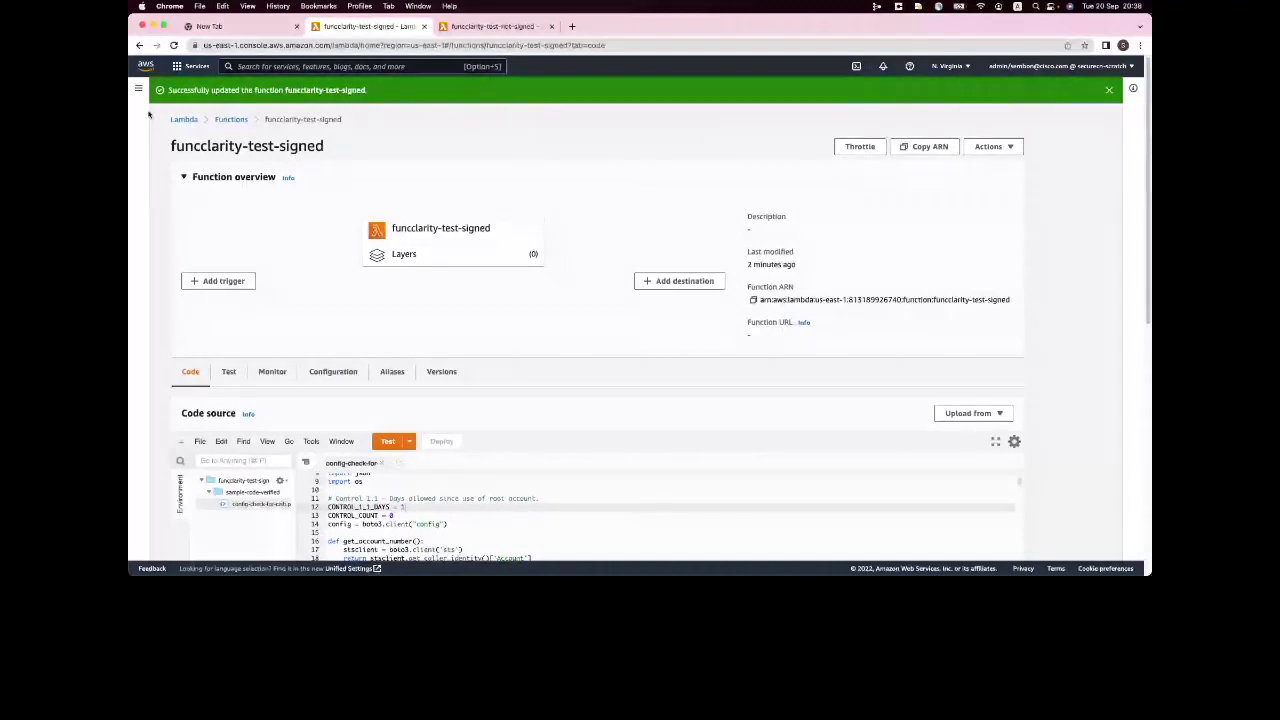
Open the configuration tags of the modified funcclarity-test-signed function and reload the page to check its verification result
left_click(335, 373)
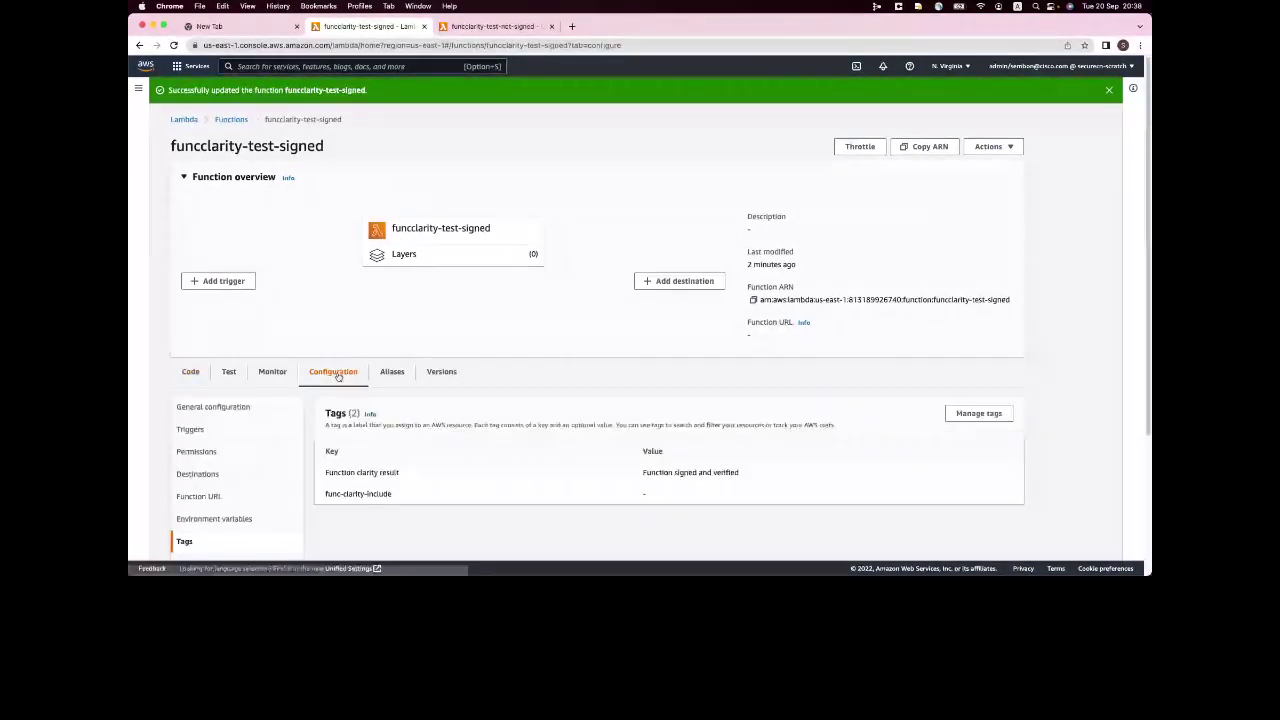
left_click(513, 45)
key("Return")
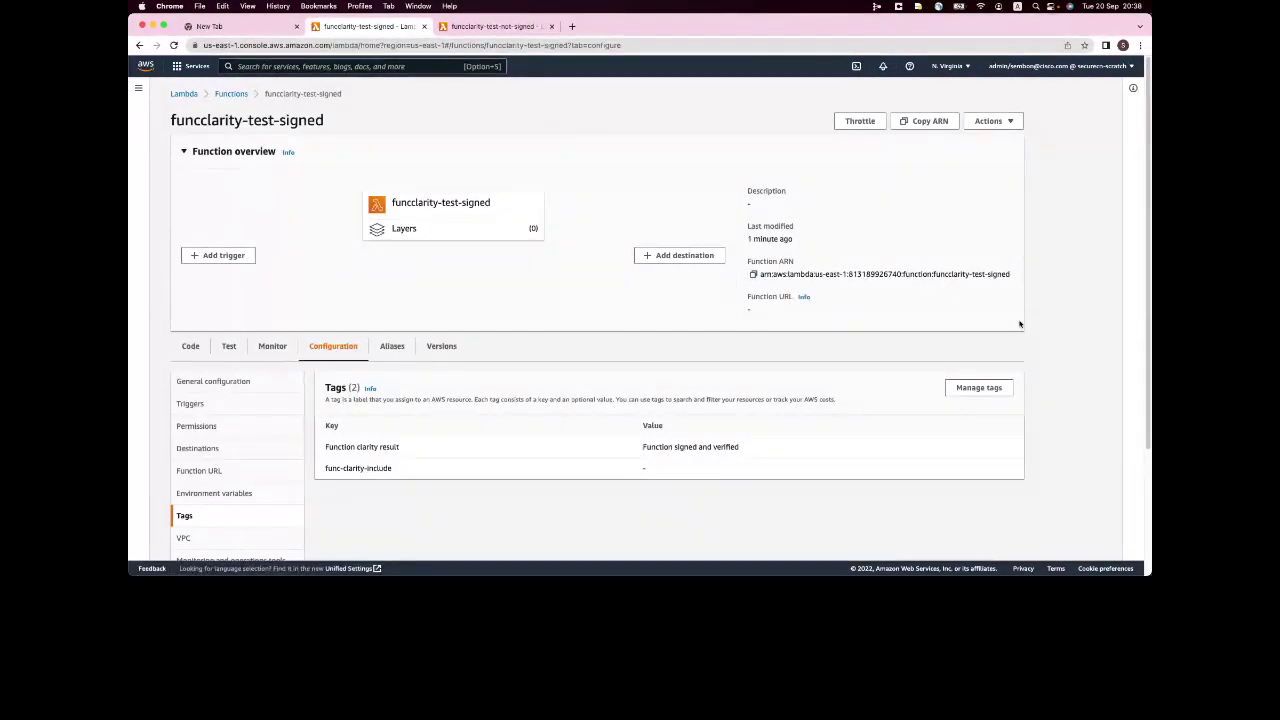
Switch to the Chrome window with the CNCF live session and read the audience questions in the general chat
key("super+Tab")
key("super+Tab")
key("super+Tab")
key("super+Tab")
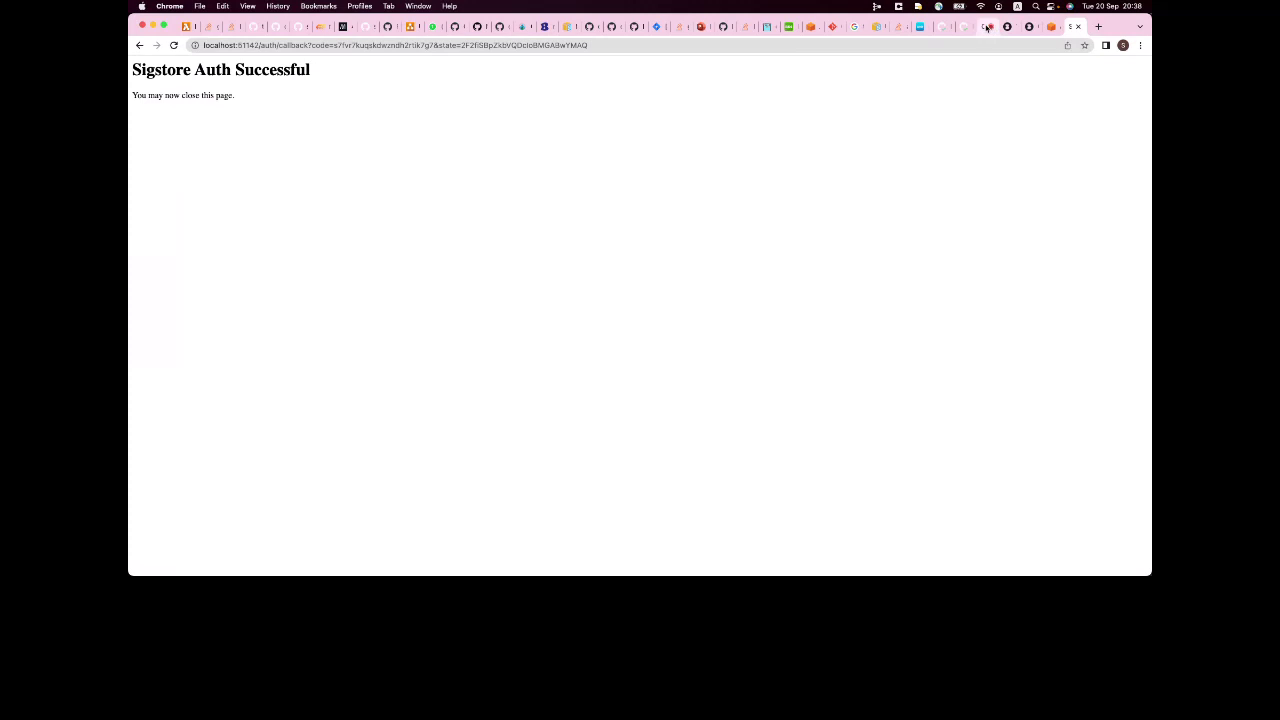
left_click(986, 27)
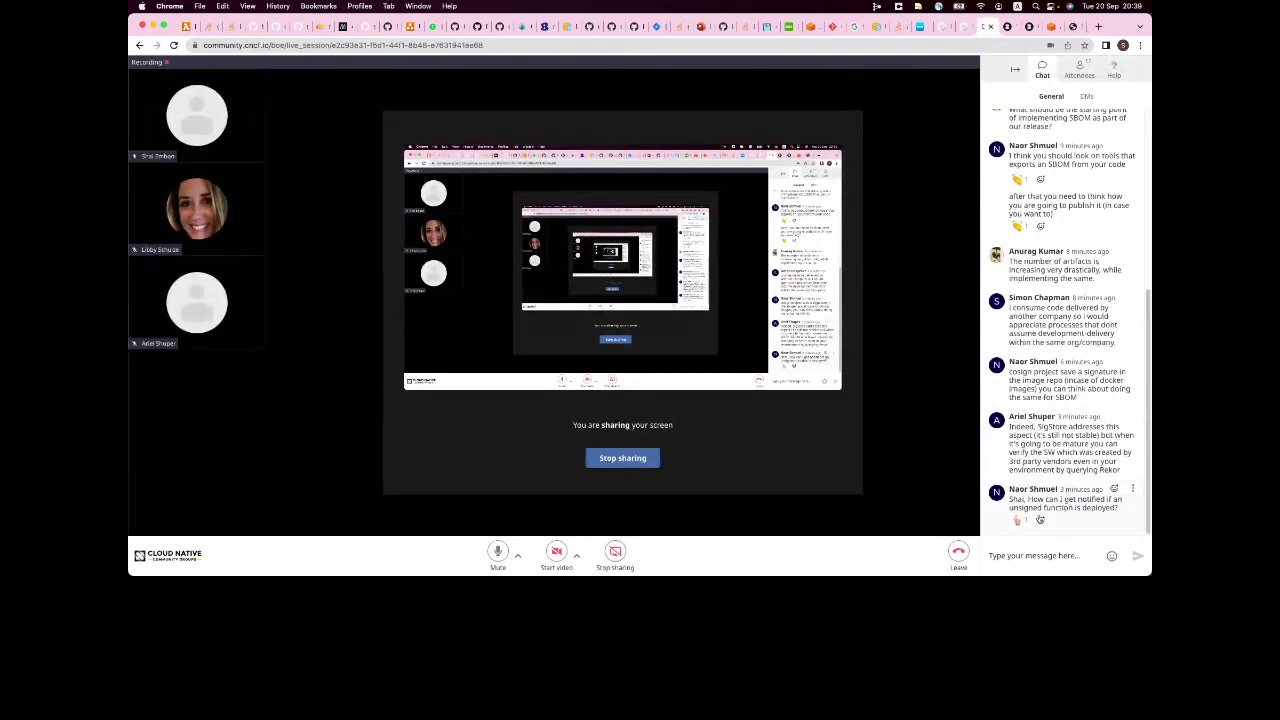
left_click(1017, 556)
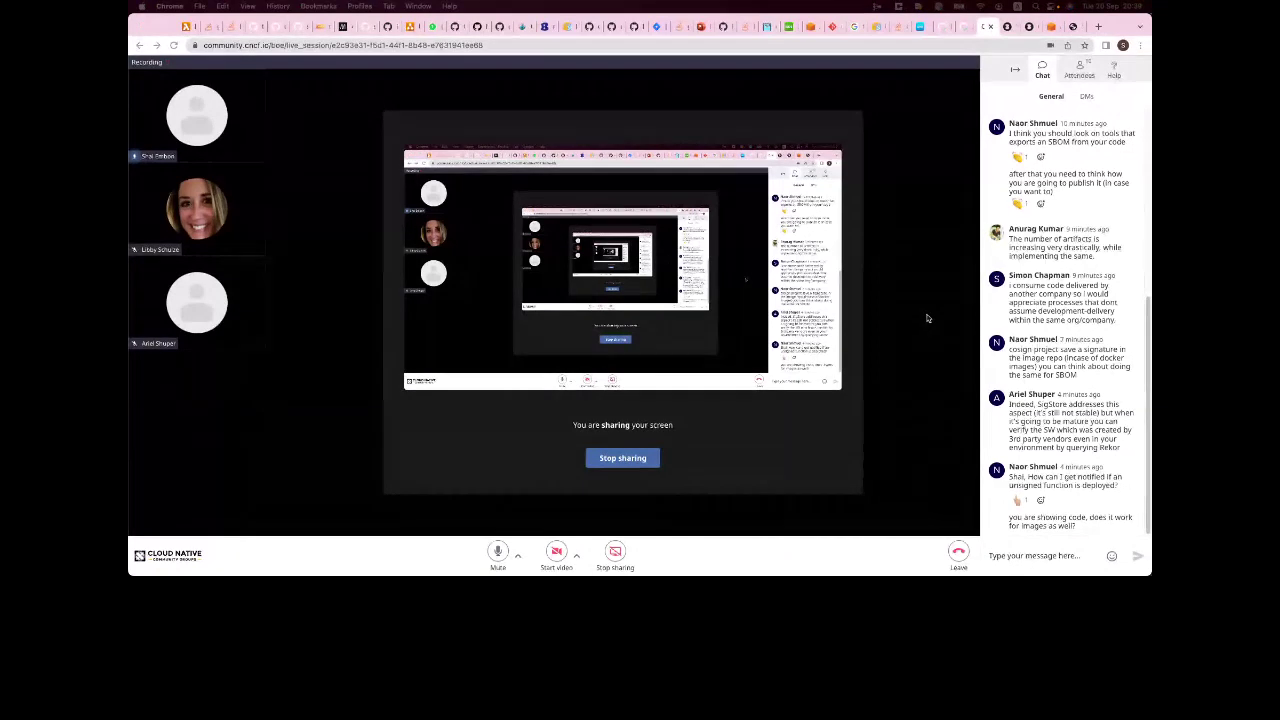
Return to the Lambda console window, reload funcclarity-test-signed, and examine its status notice and Function clarity result tag
key("super+grave")
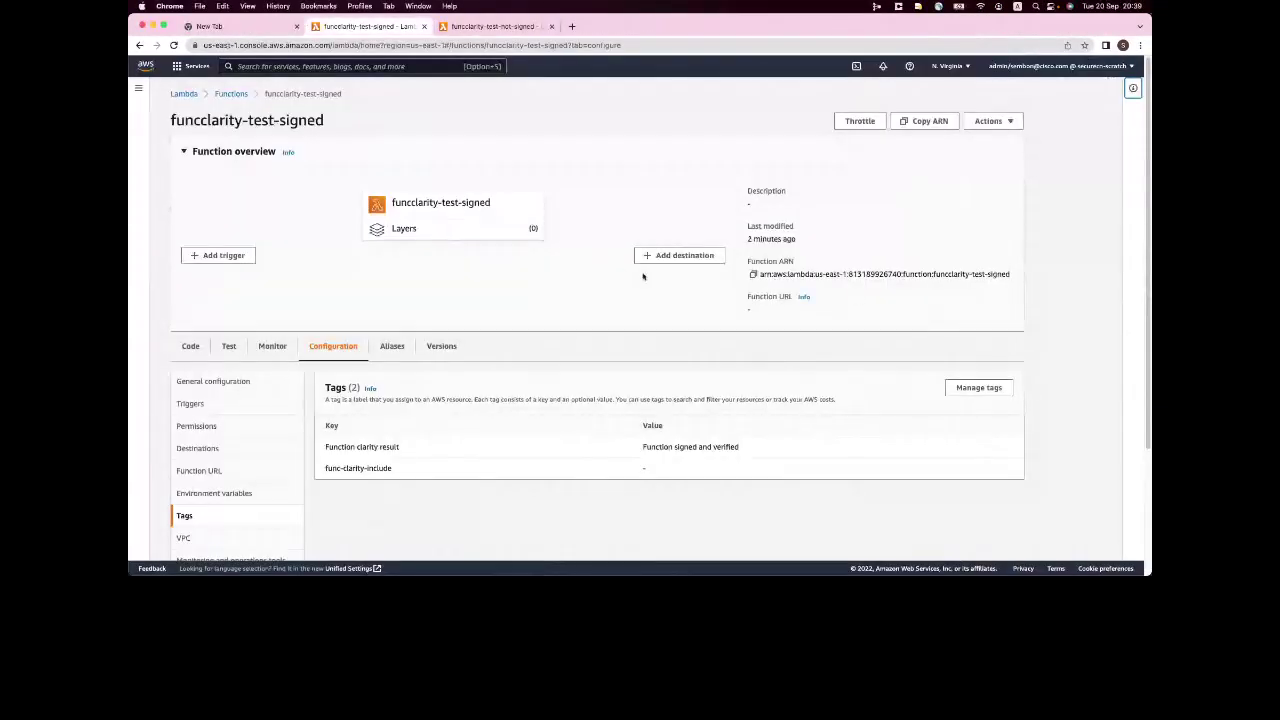
left_click(388, 45)
key("Return")
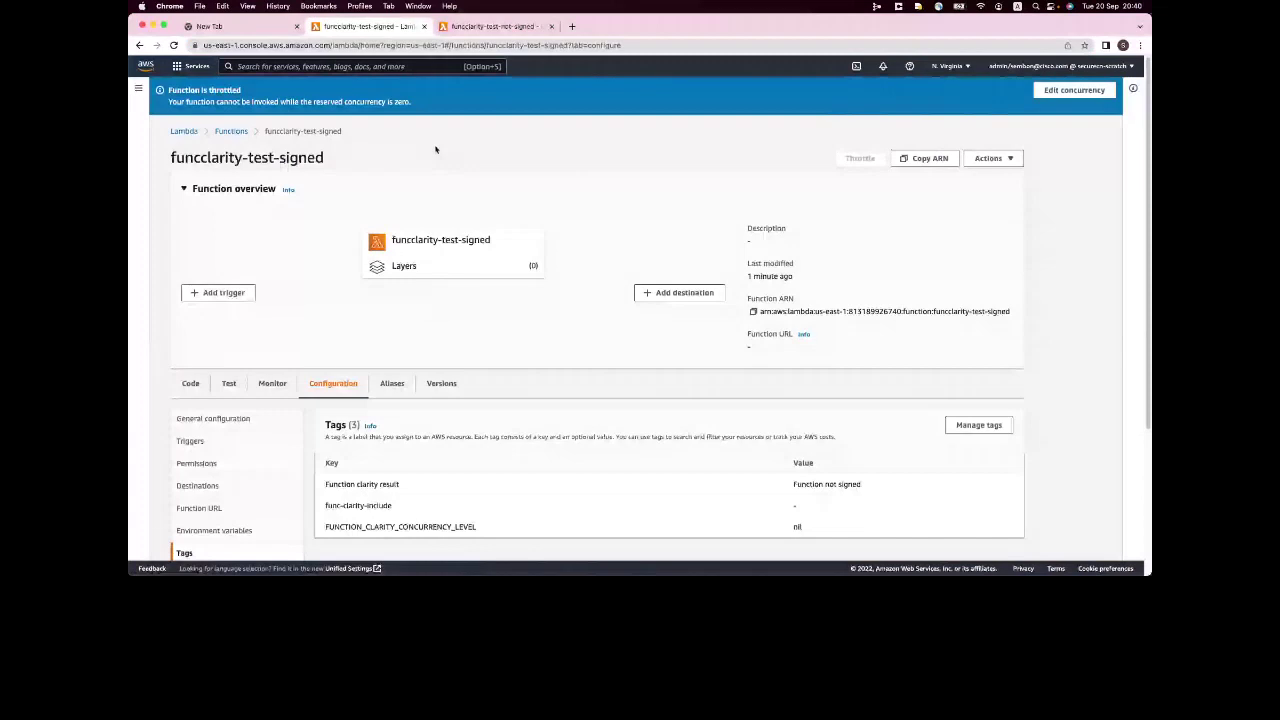
double_click(185, 90)
left_click(185, 90)
left_click_drag(793, 484, 855, 484)
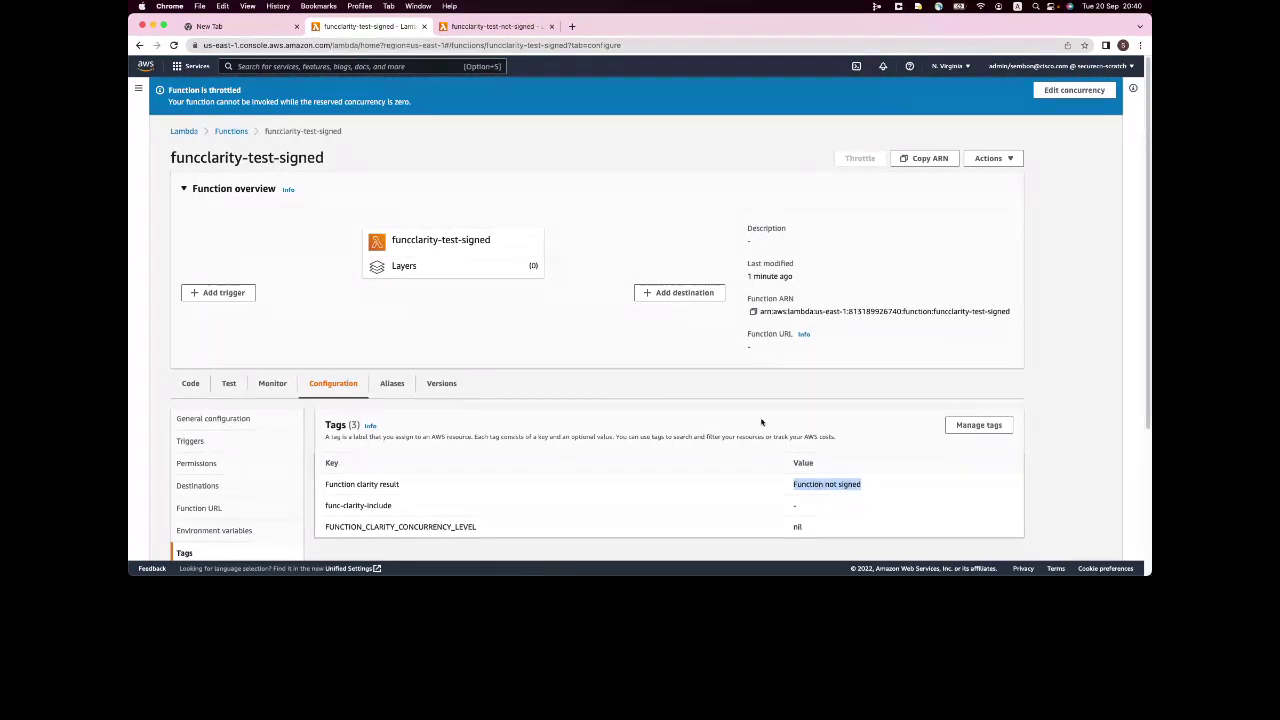
left_click(726, 383)
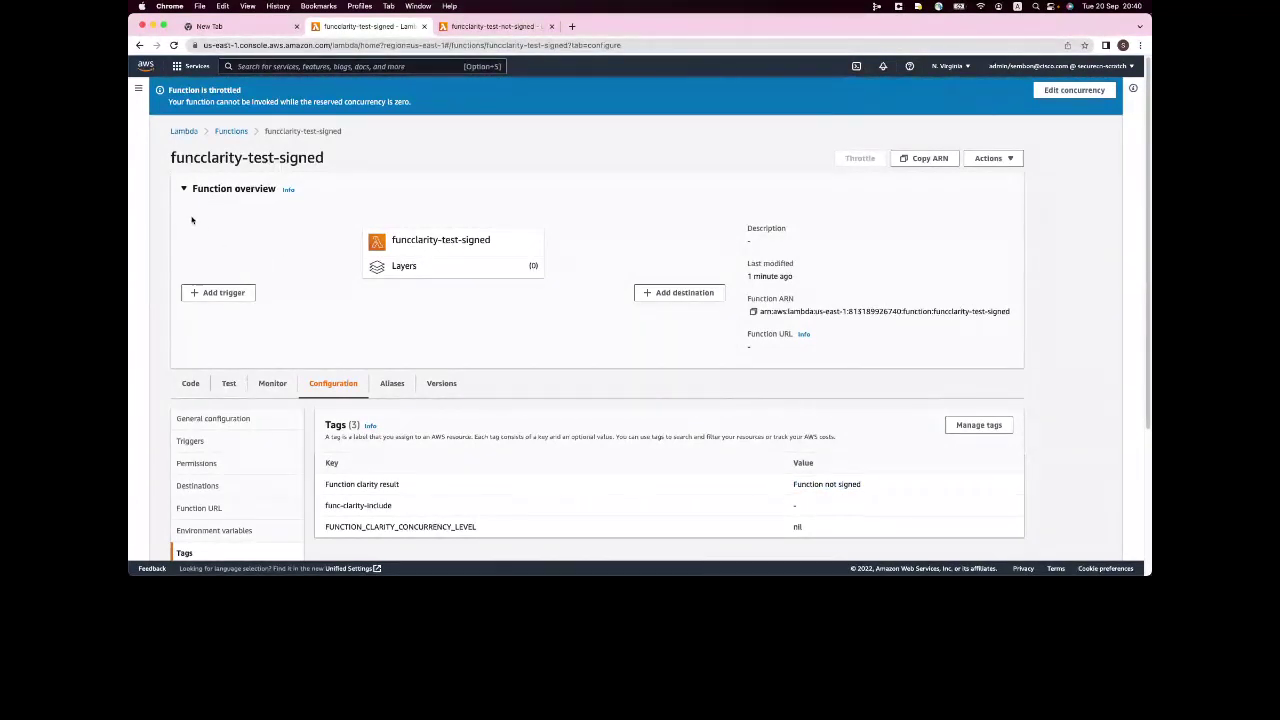
Switch to Outlook, read the newest AWS Notifications email about funcclarity-test-signed, and return to the Lambda console
key("super+Tab")
key("super+Tab")
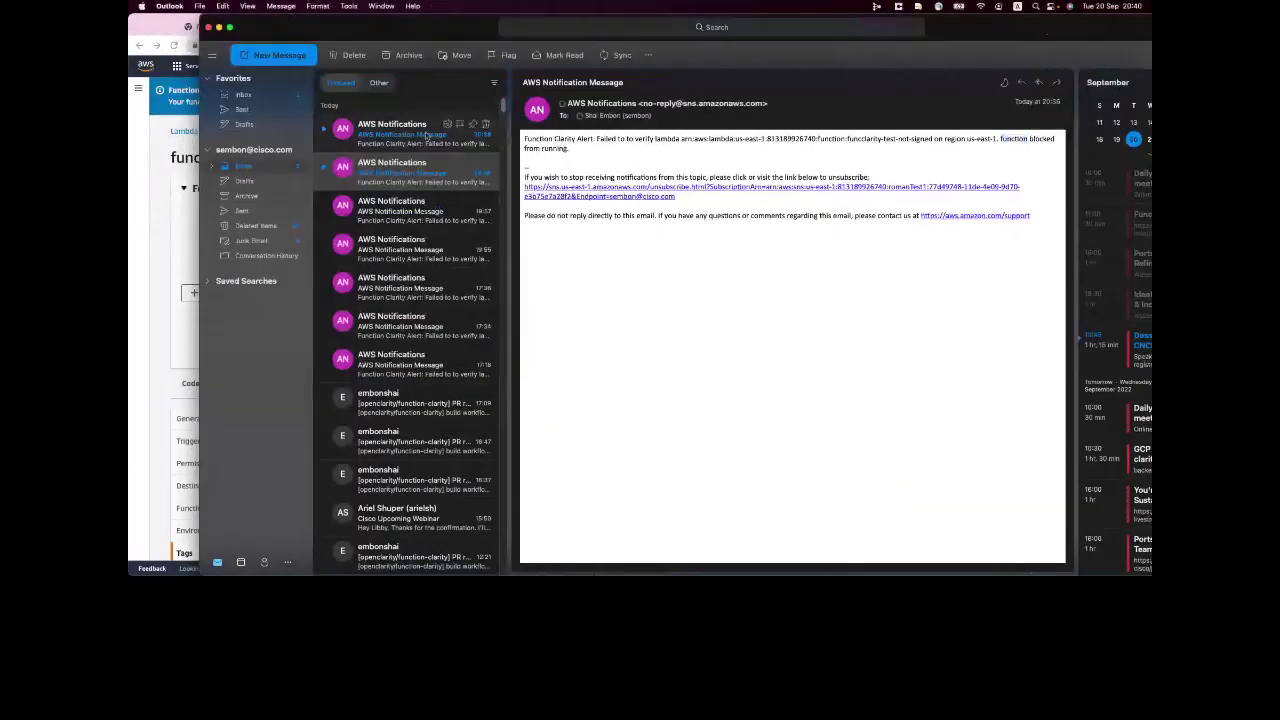
left_click(498, 140)
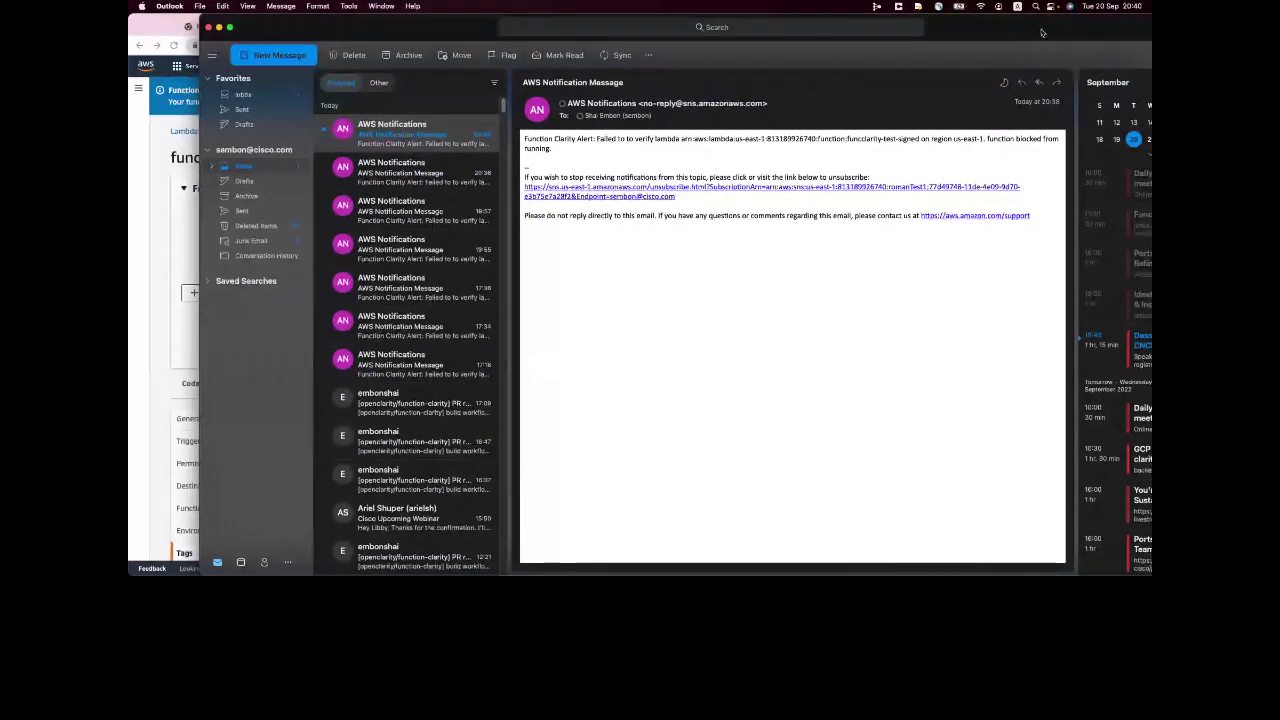
key("super+Tab")
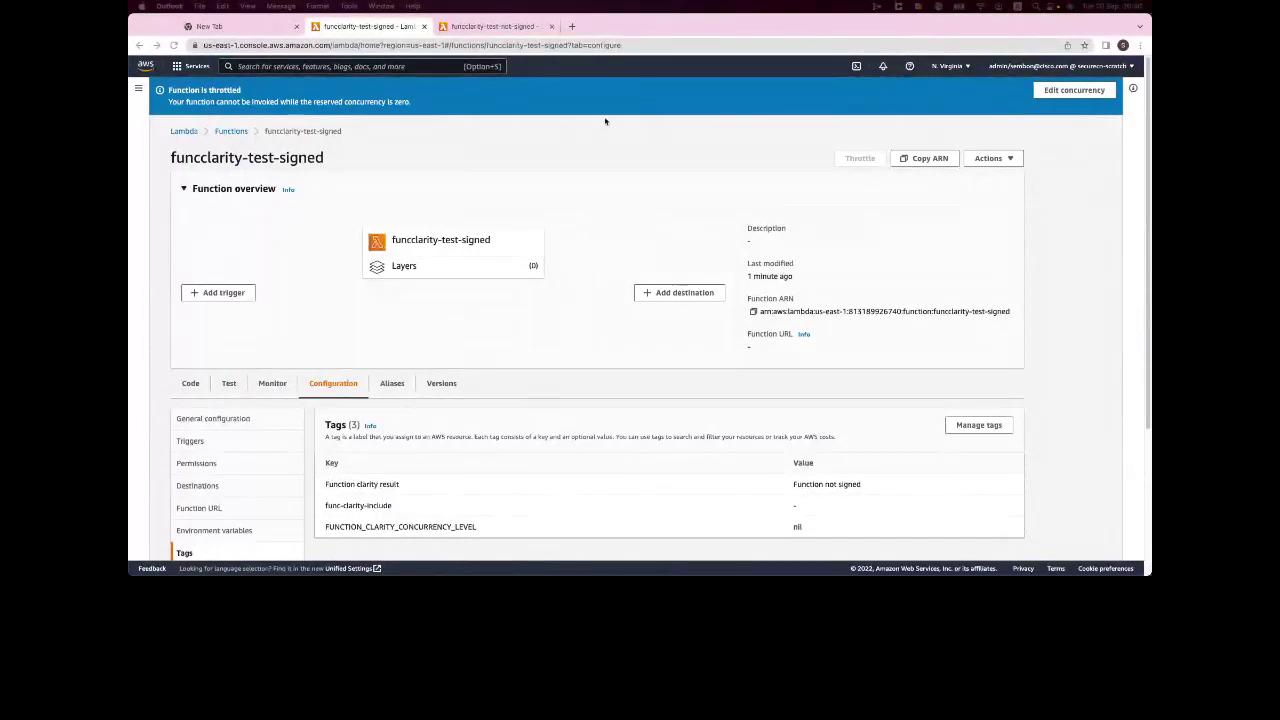
Switch back to the Chrome window with the CNCF live session to review the remaining chat questions
key("super+Tab")
key("super+grave")
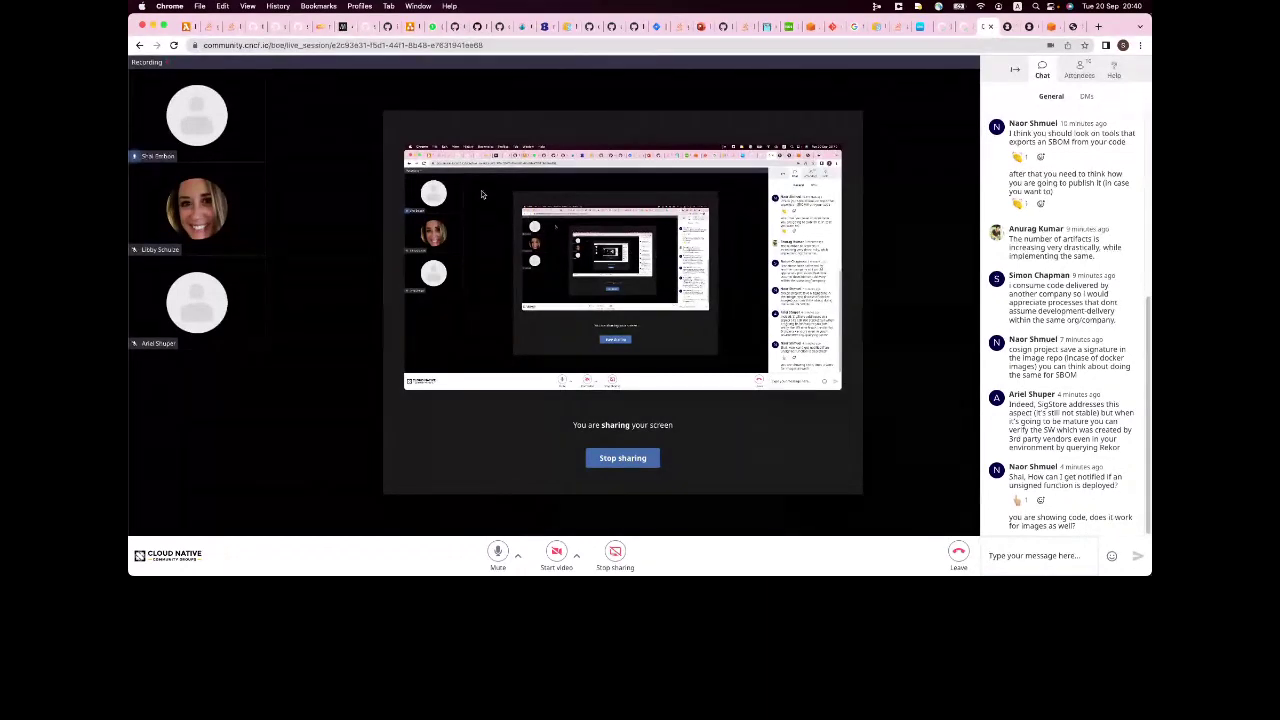
key("super+grave")
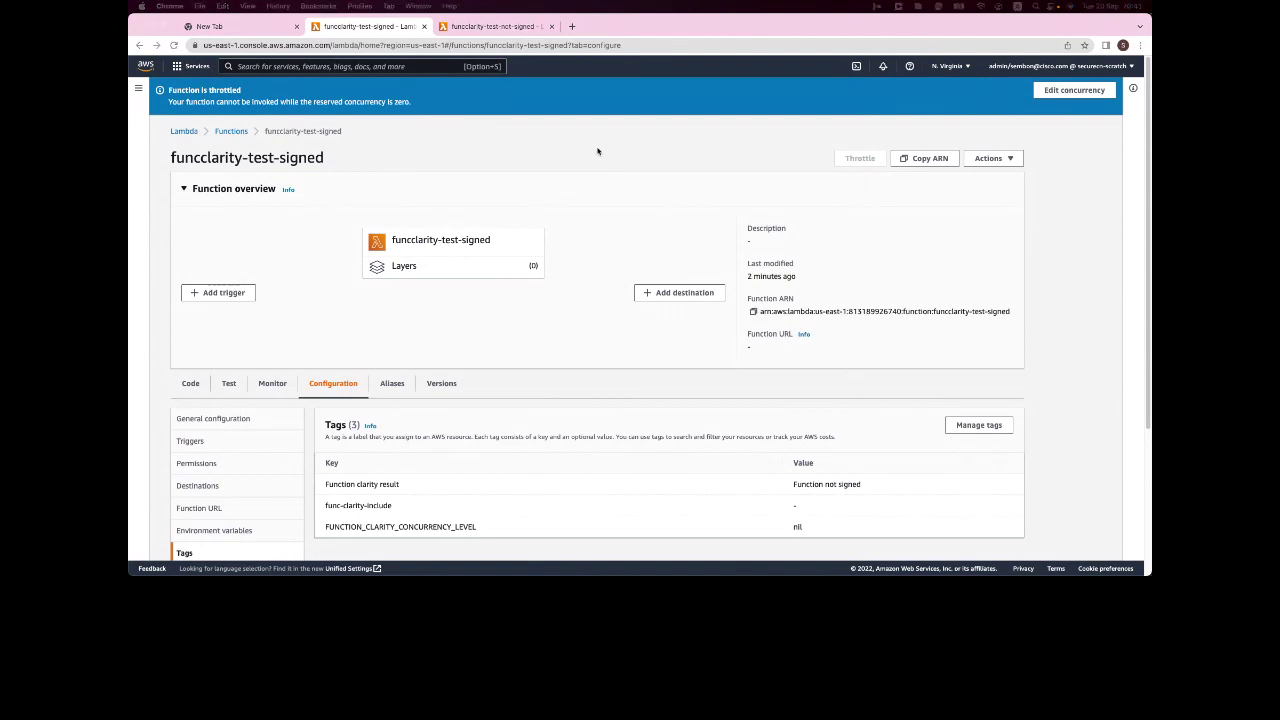
key("super+Tab")
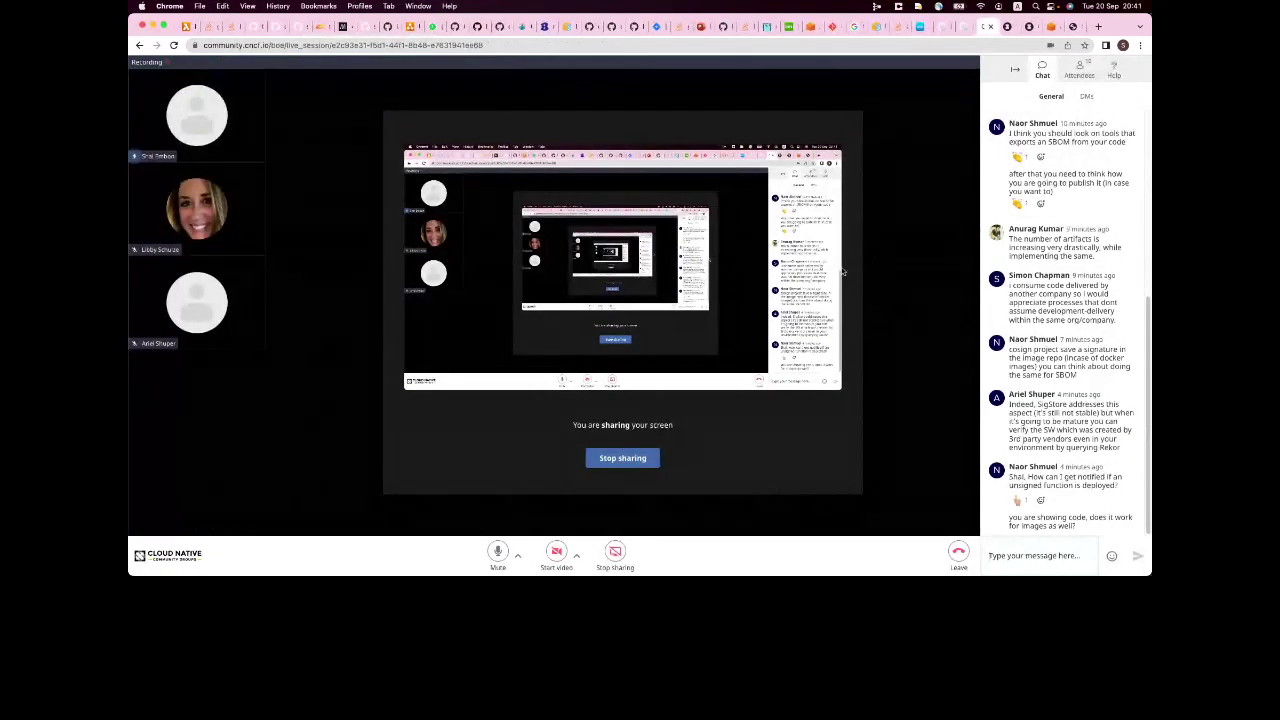